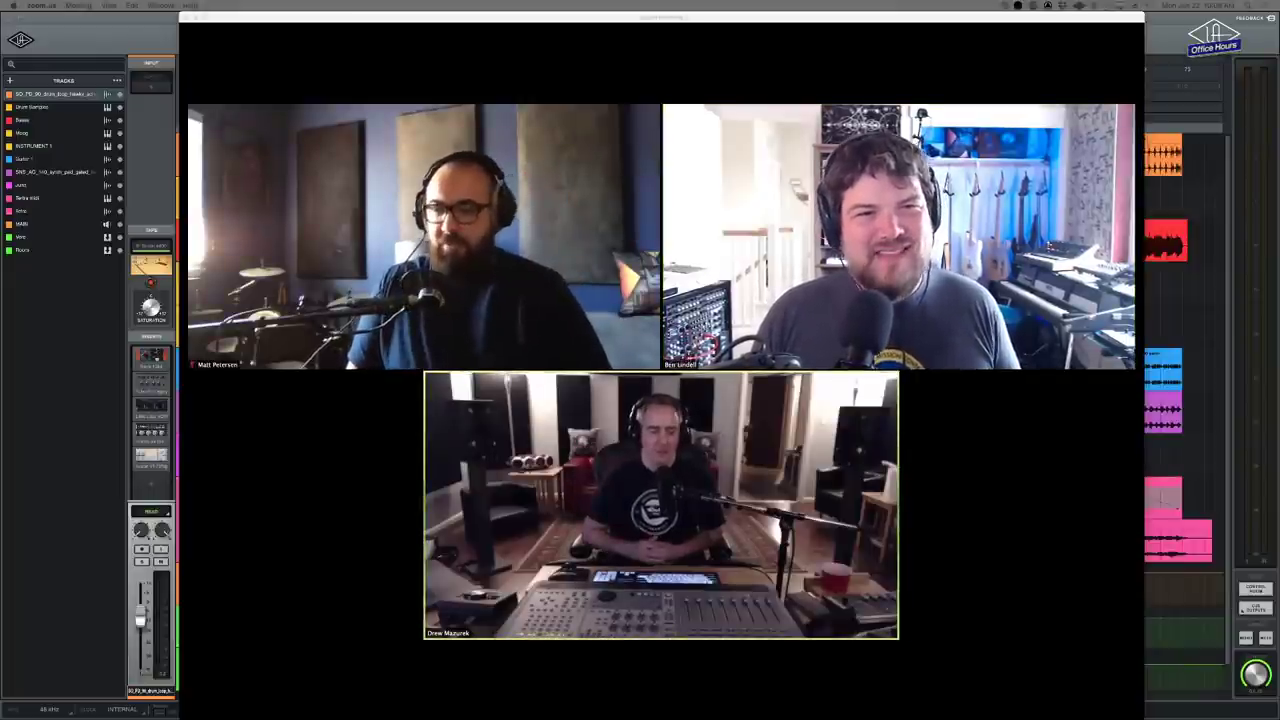
- Switch to Preview, read the forum post about Unison gain staging for vocals, and return to the Zoom meeting
{"action": "mouse_move", "coordinate": [457, 522]}
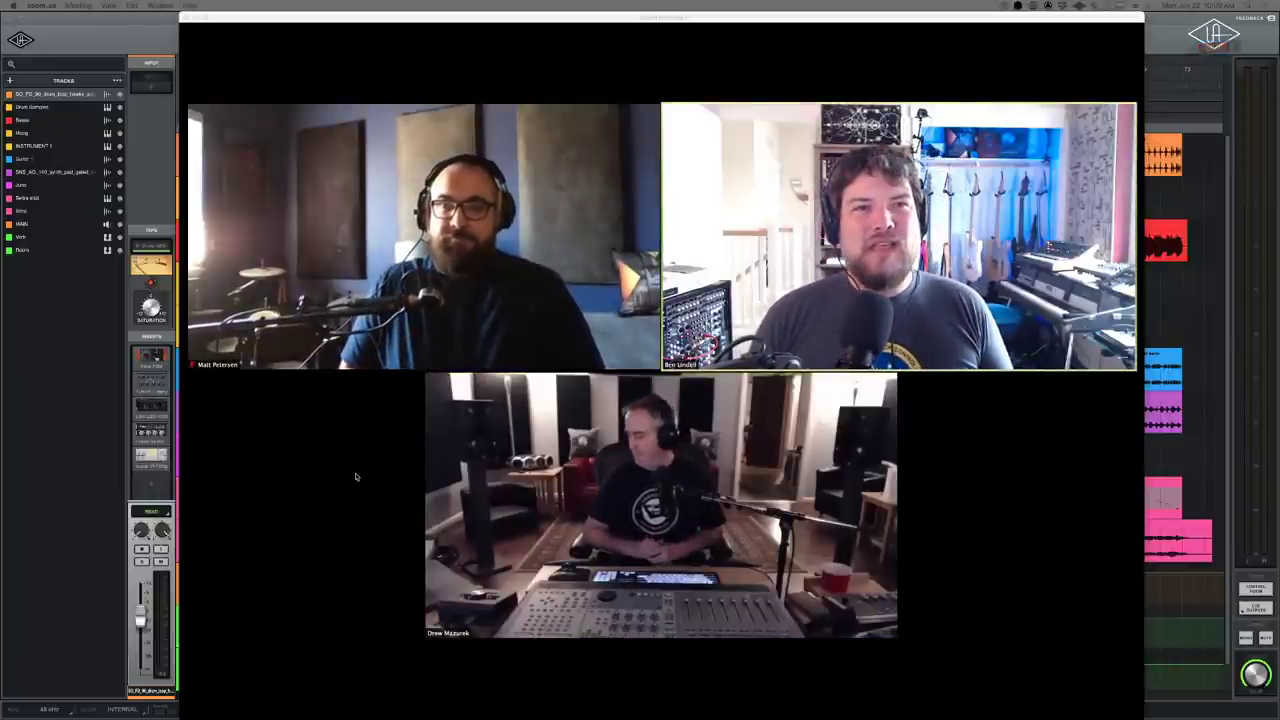
{"action": "mouse_move", "coordinate": [365, 467]}
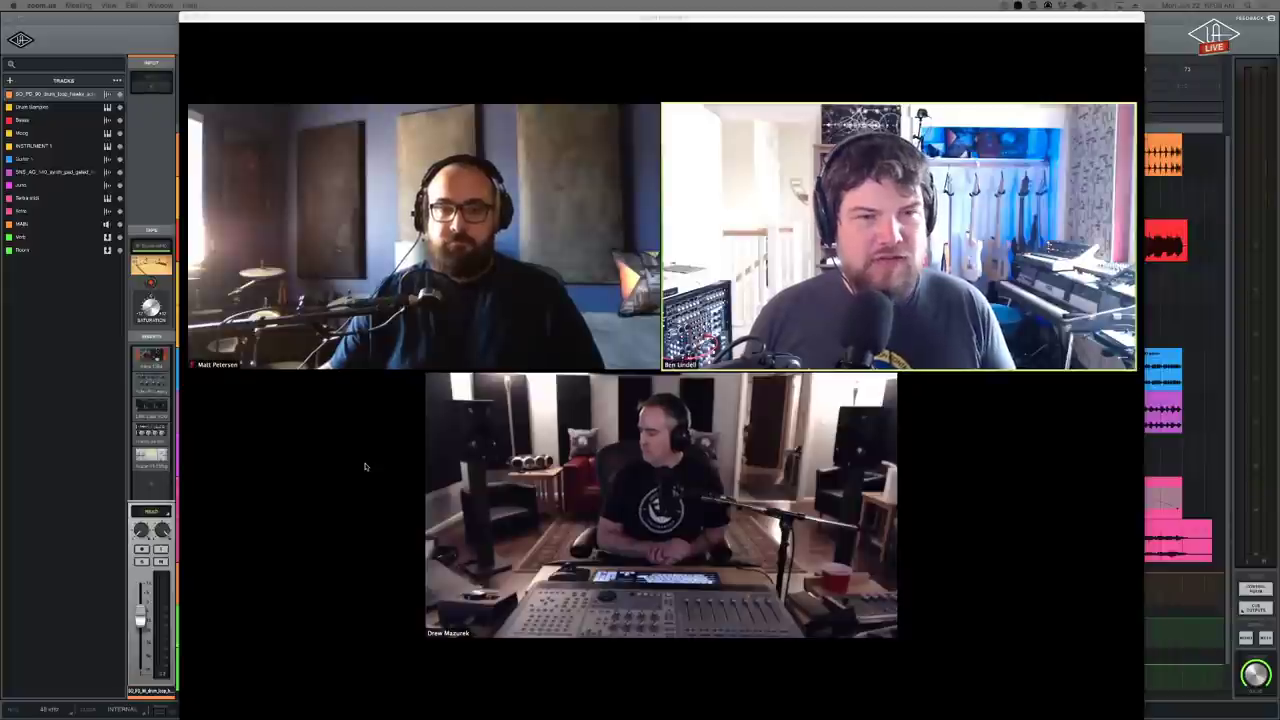
{"action": "key", "text": "super+Tab"}
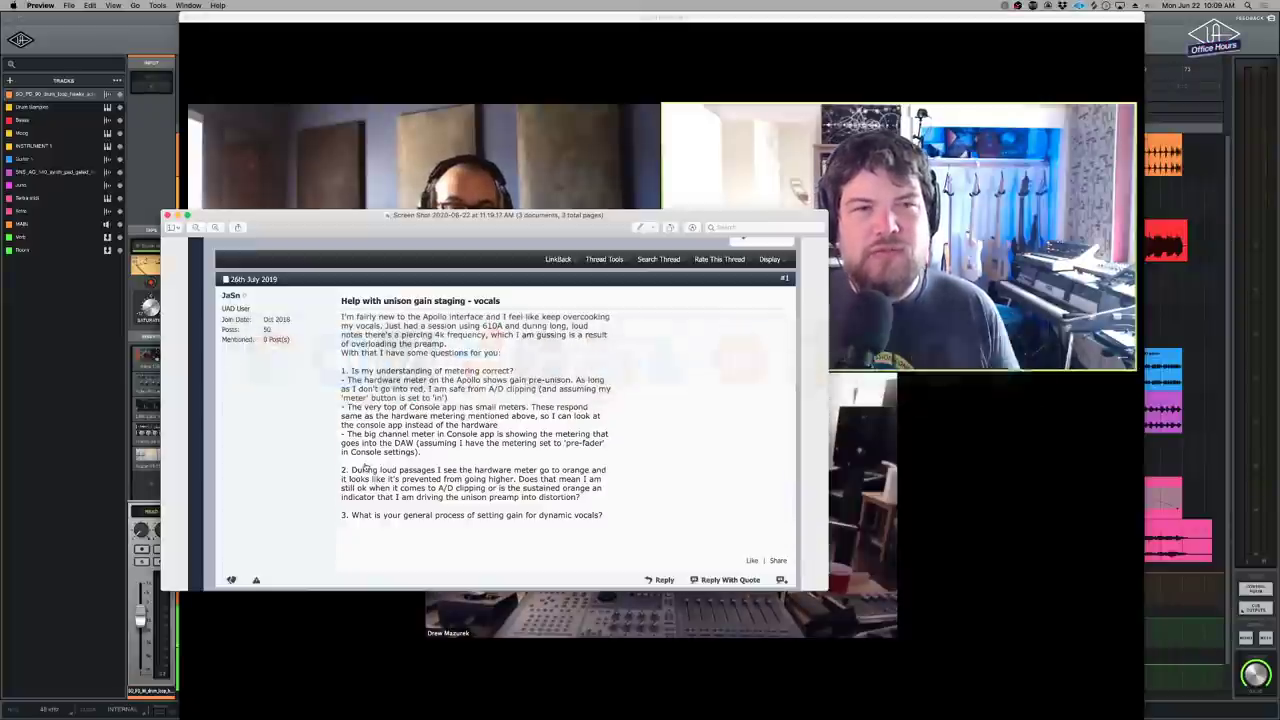
{"action": "mouse_move", "coordinate": [241, 397]}
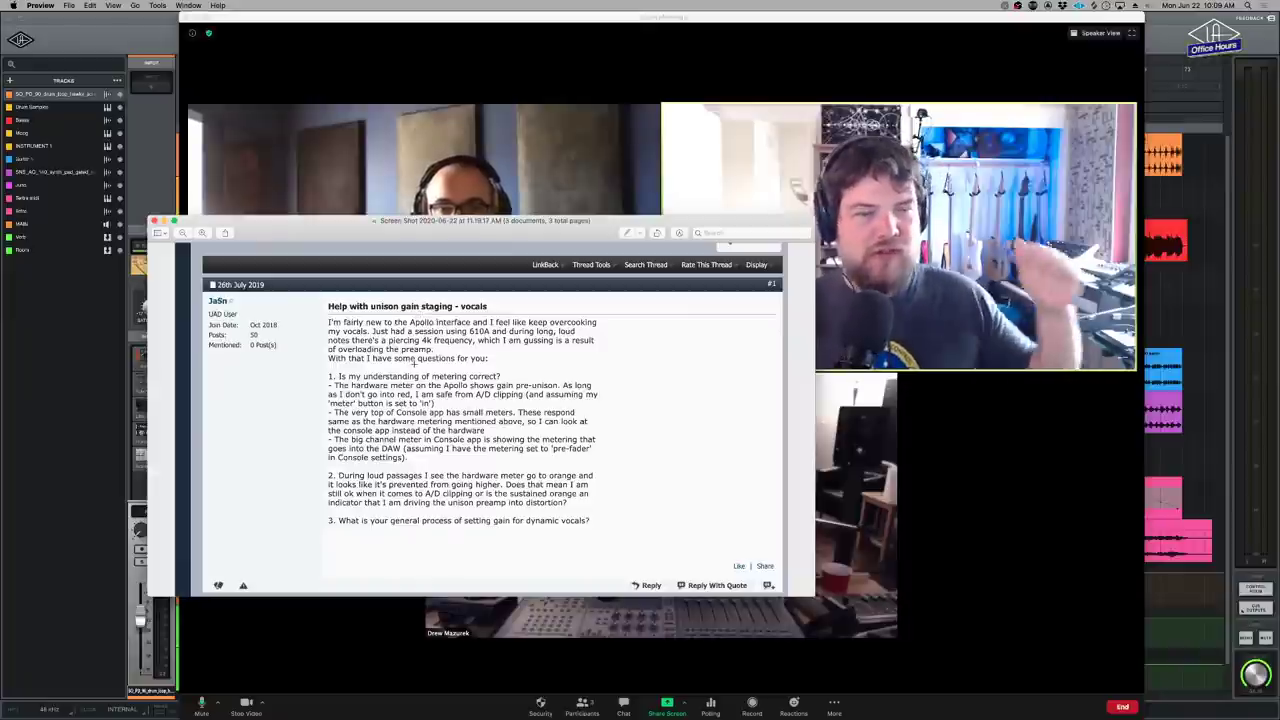
{"action": "left_click", "coordinate": [408, 40]}
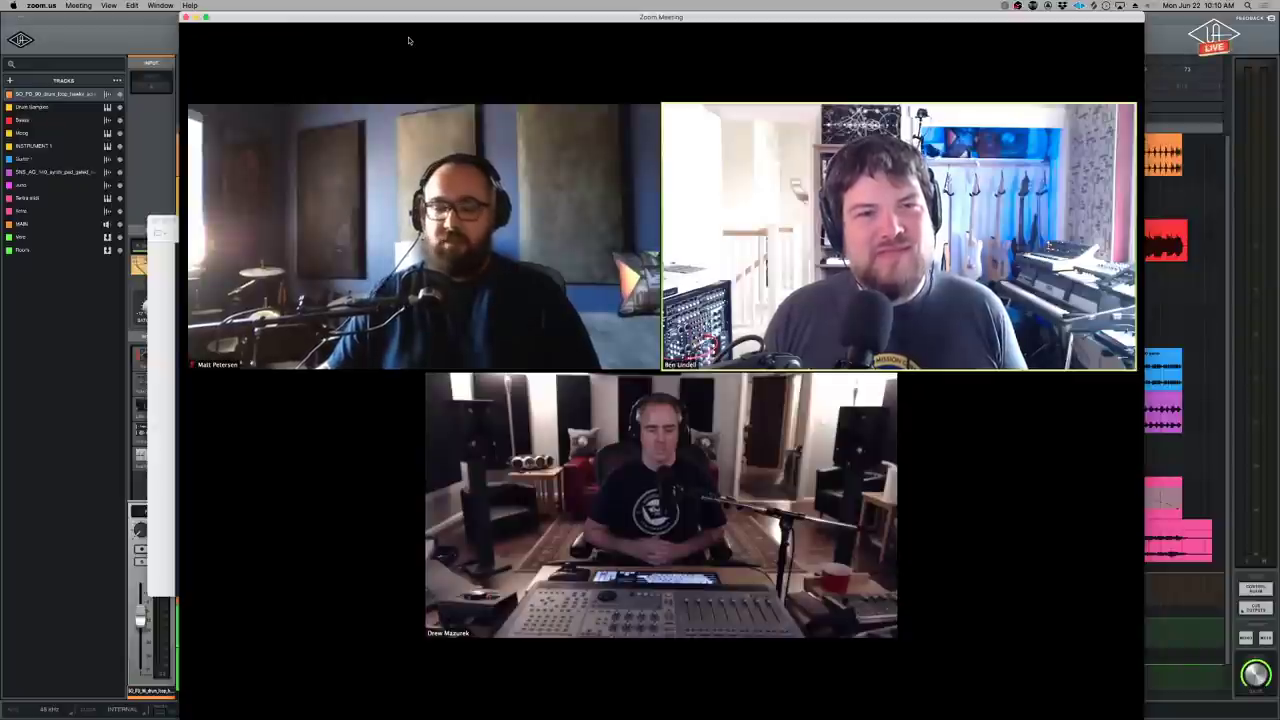
{"action": "mouse_move", "coordinate": [700, 340]}
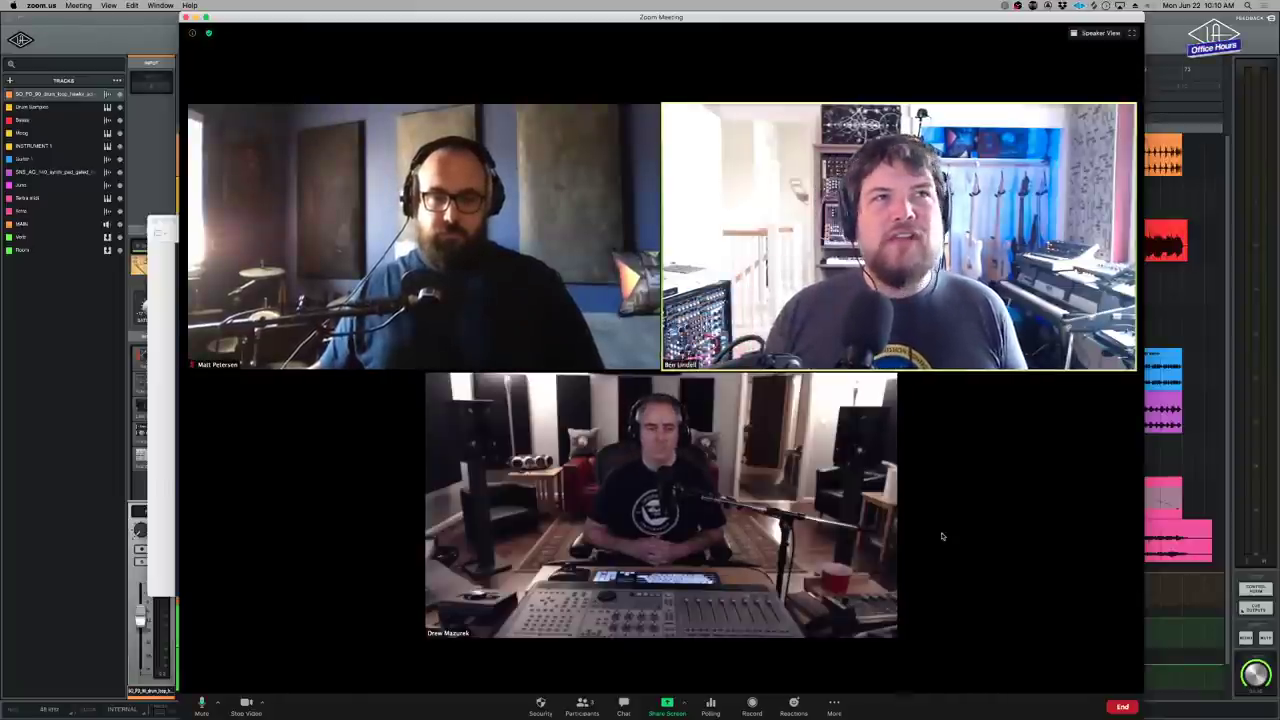
{"action": "mouse_move", "coordinate": [649, 322]}
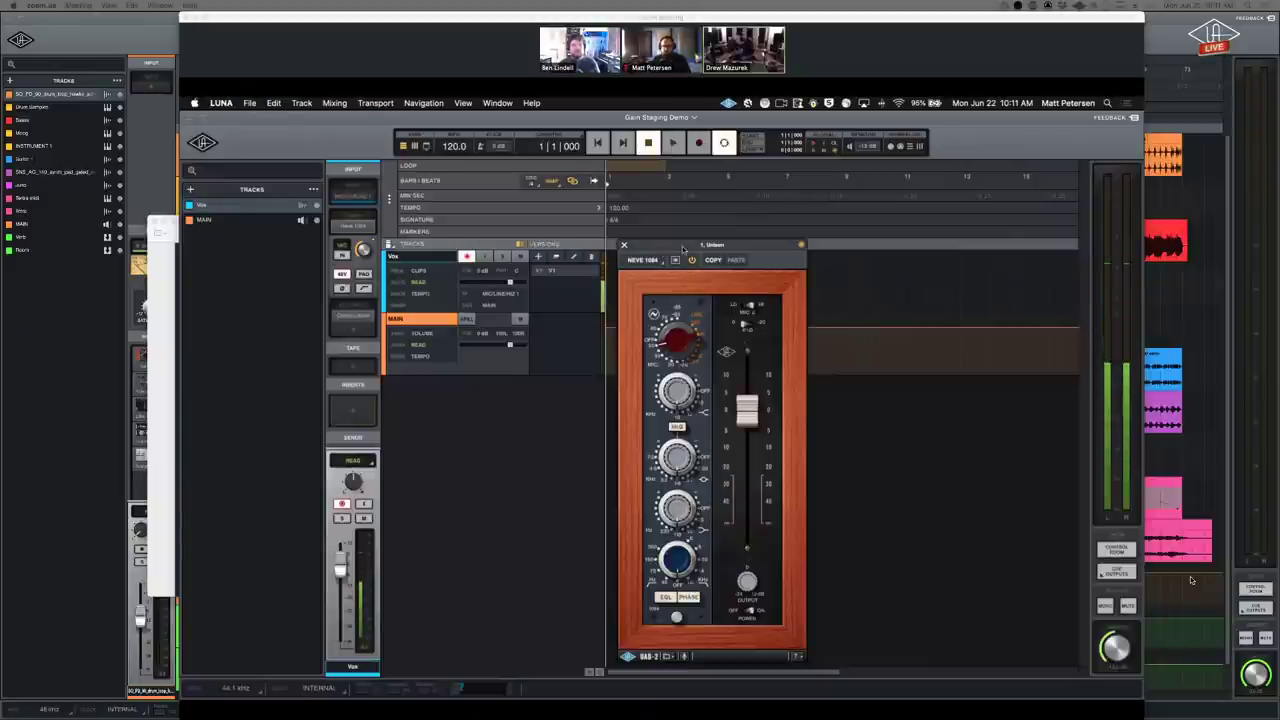
{"action": "left_click_drag", "start_coordinate": [680, 247], "coordinate": [679, 216]}
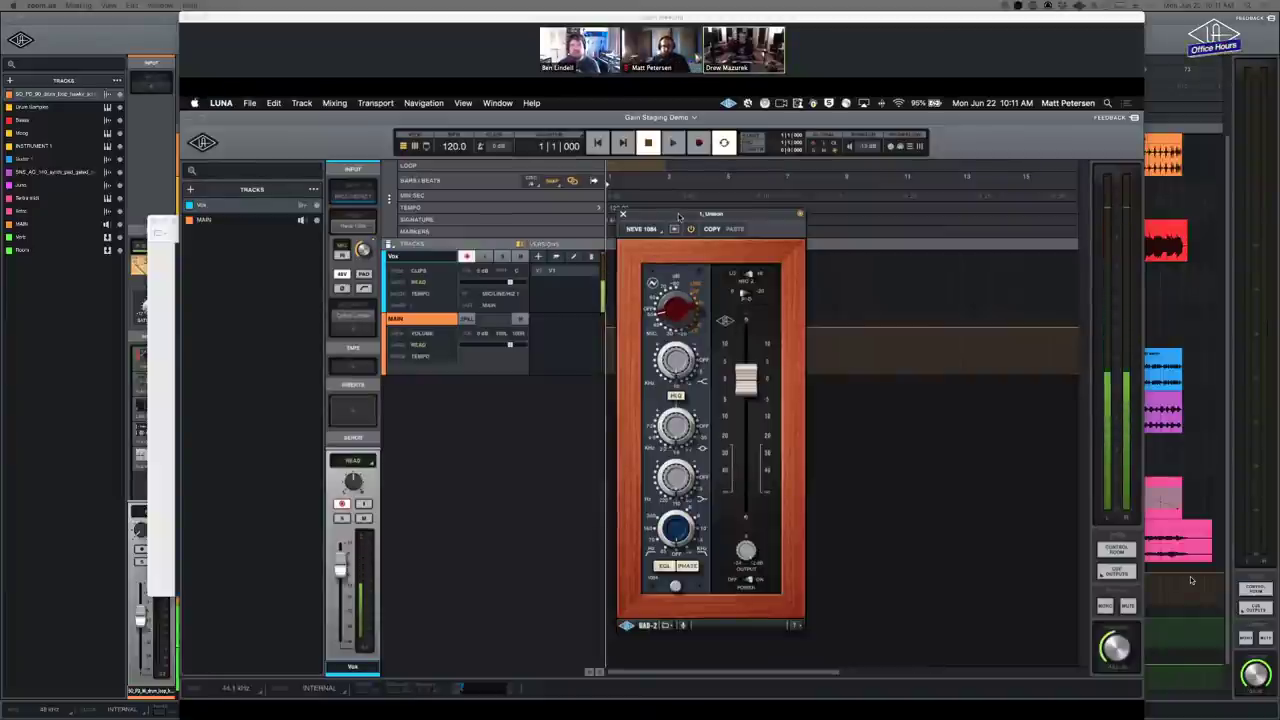
{"action": "left_click_drag", "start_coordinate": [678, 216], "coordinate": [678, 210]}
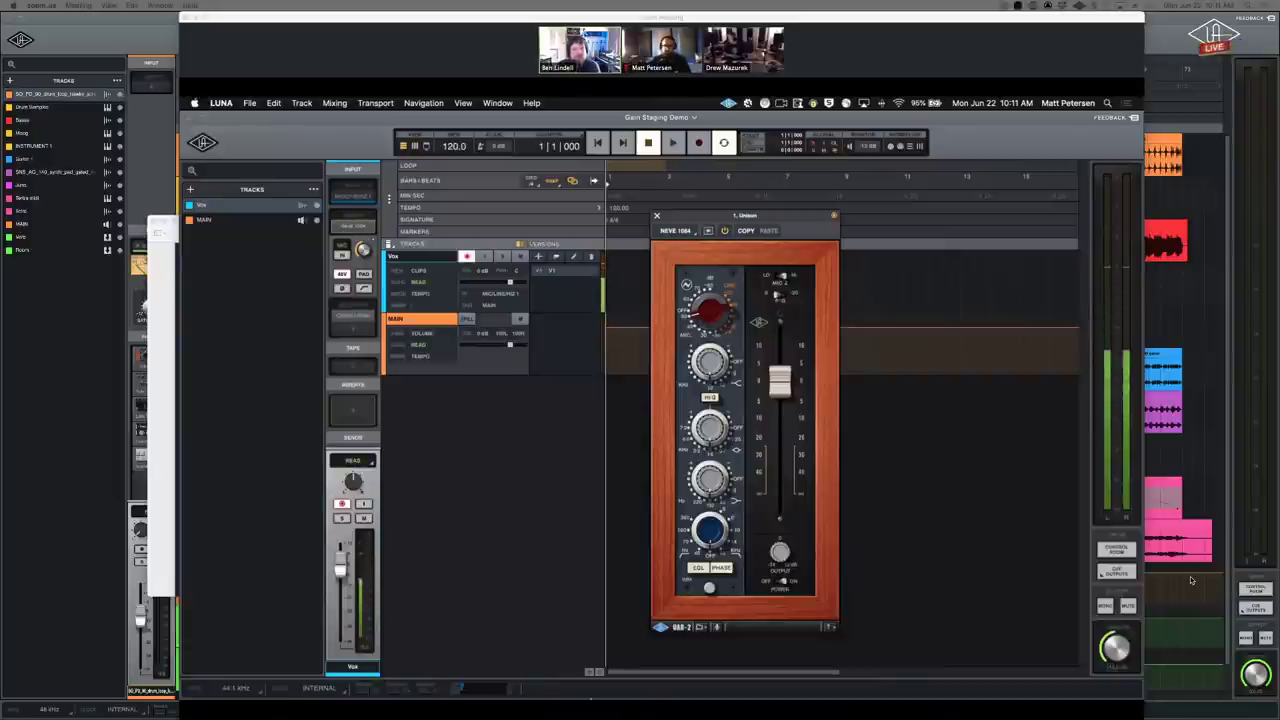
{"action": "left_click", "coordinate": [588, 690]}
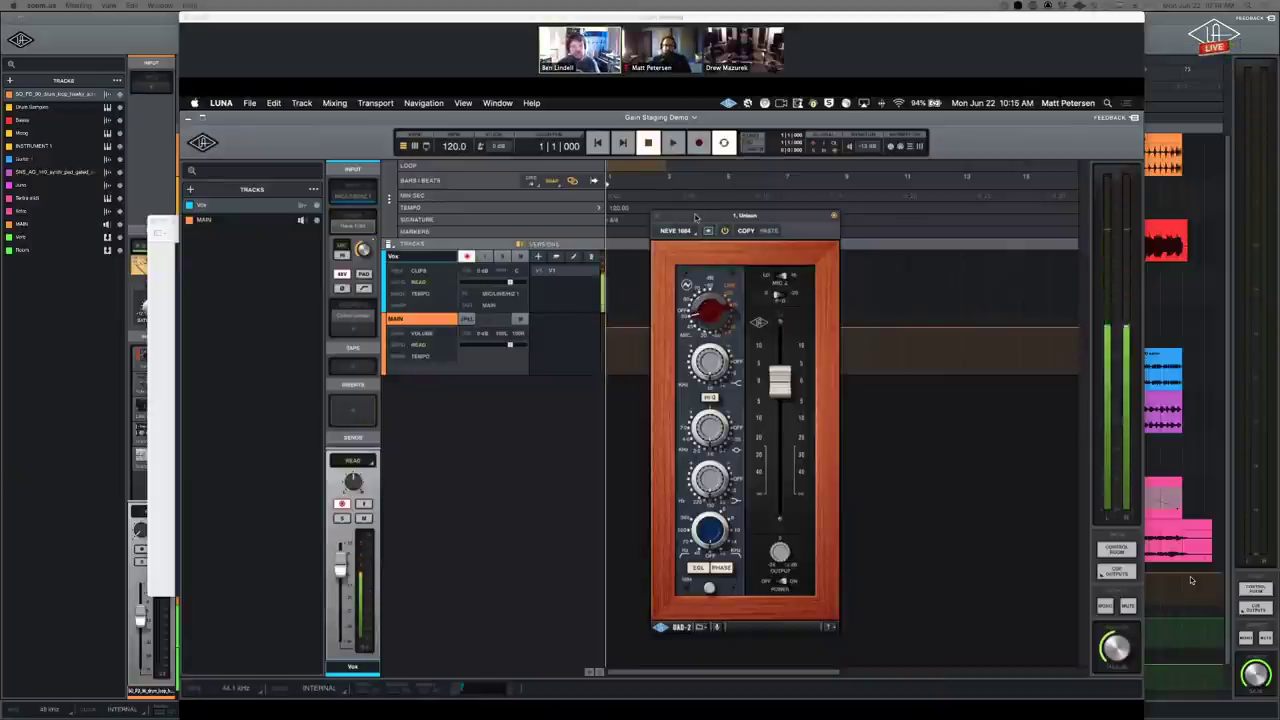
{"action": "left_click_drag", "start_coordinate": [695, 216], "coordinate": [661, 228]}
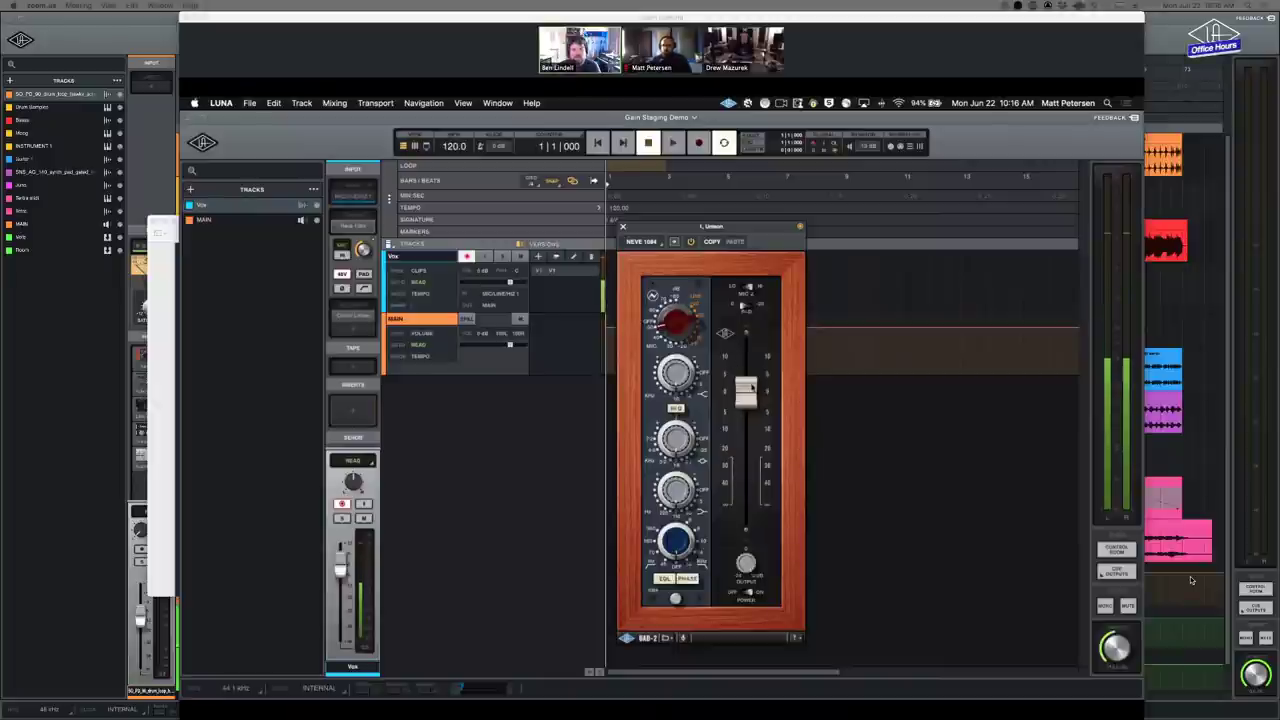
- Try lowering the Neve 1084's output fader, and bring it back up to 0
{"action": "left_click_drag", "start_coordinate": [752, 387], "coordinate": [750, 395]}
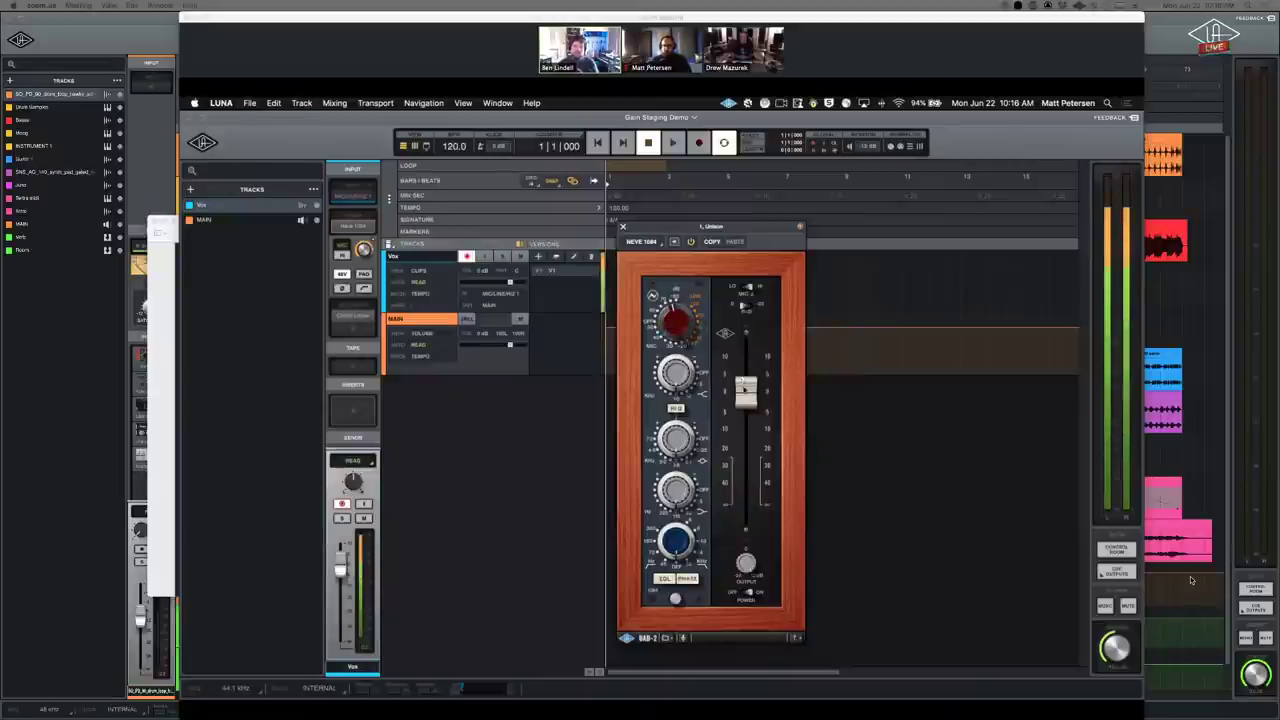
{"action": "left_click_drag", "start_coordinate": [745, 390], "coordinate": [745, 450]}
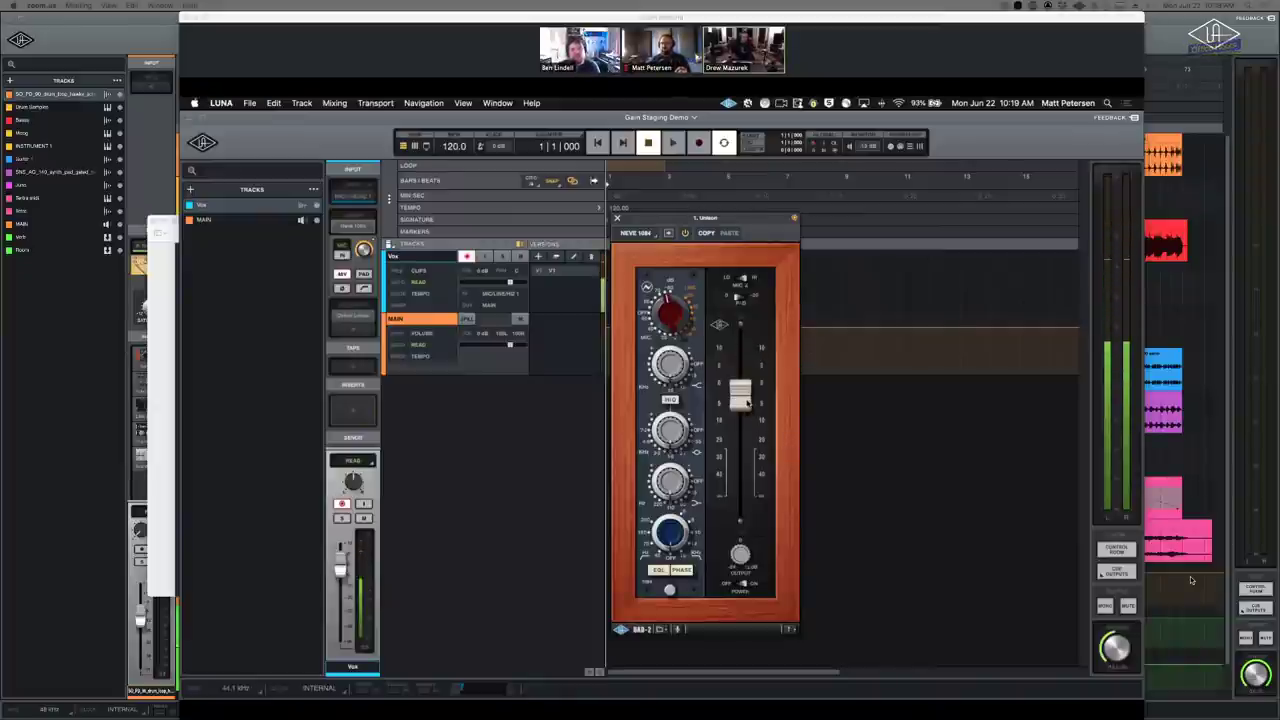
{"action": "left_click_drag", "start_coordinate": [745, 405], "coordinate": [739, 356]}
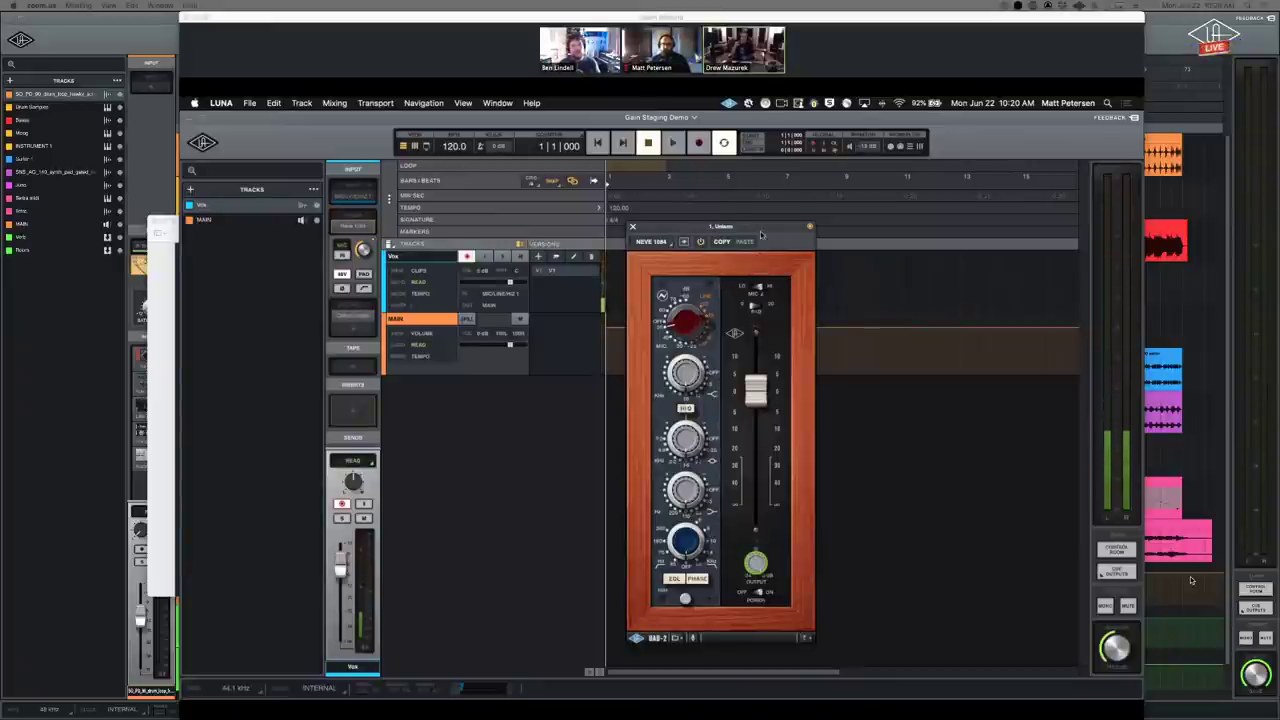
- Search the plug-ins for "la-2a" and load the Teletronix LA-2A Legacy as a record effect on the Vox track
{"action": "left_click_drag", "start_coordinate": [760, 234], "coordinate": [753, 222]}
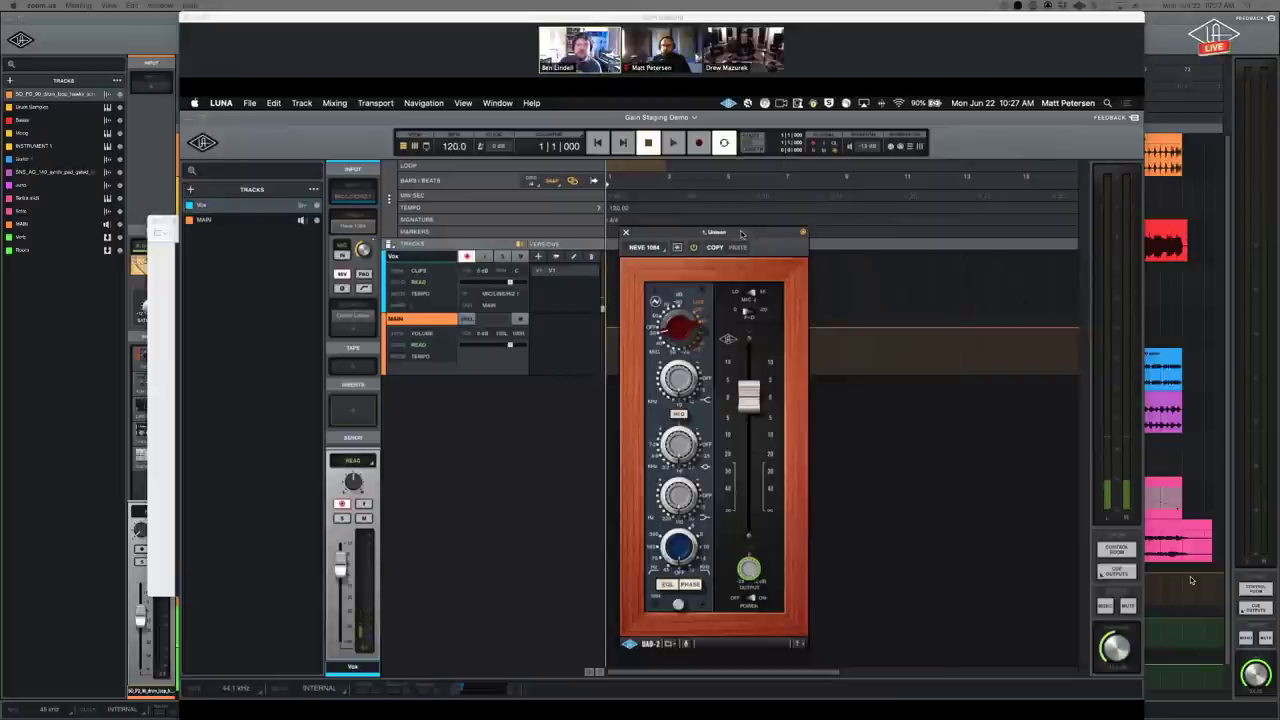
{"action": "left_click", "coordinate": [352, 318]}
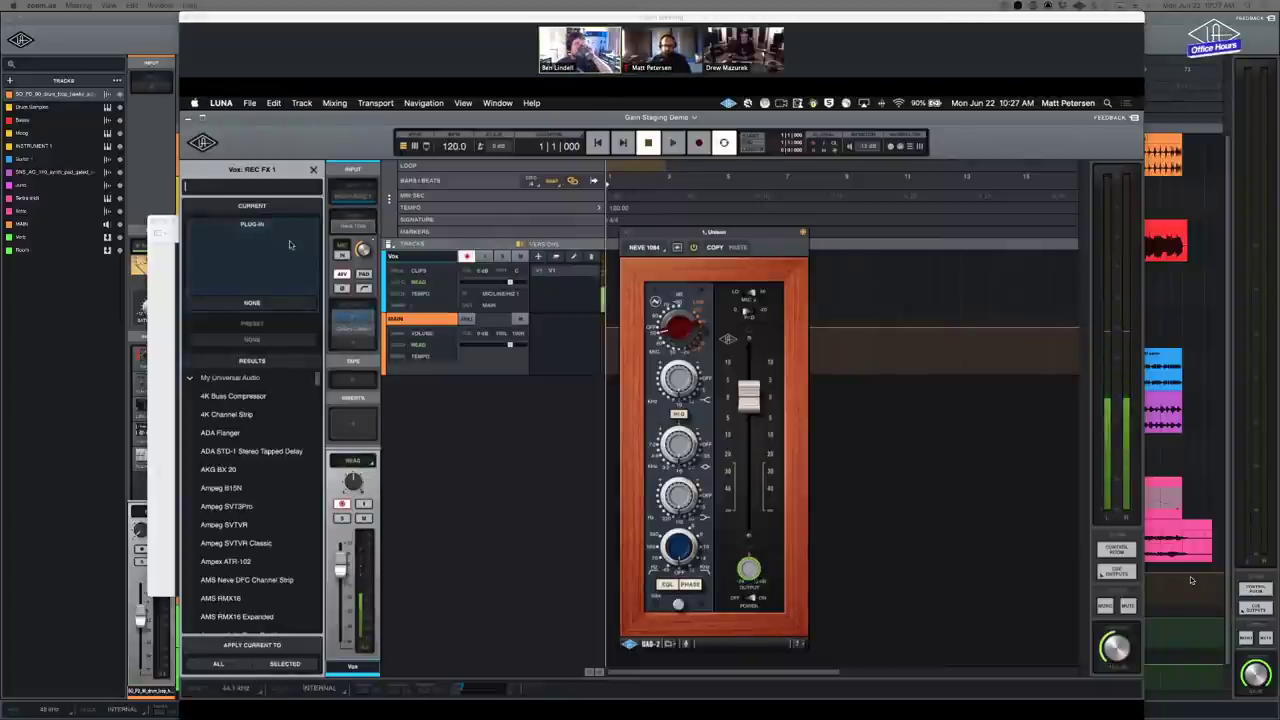
{"action": "type", "text": "la-2a"}
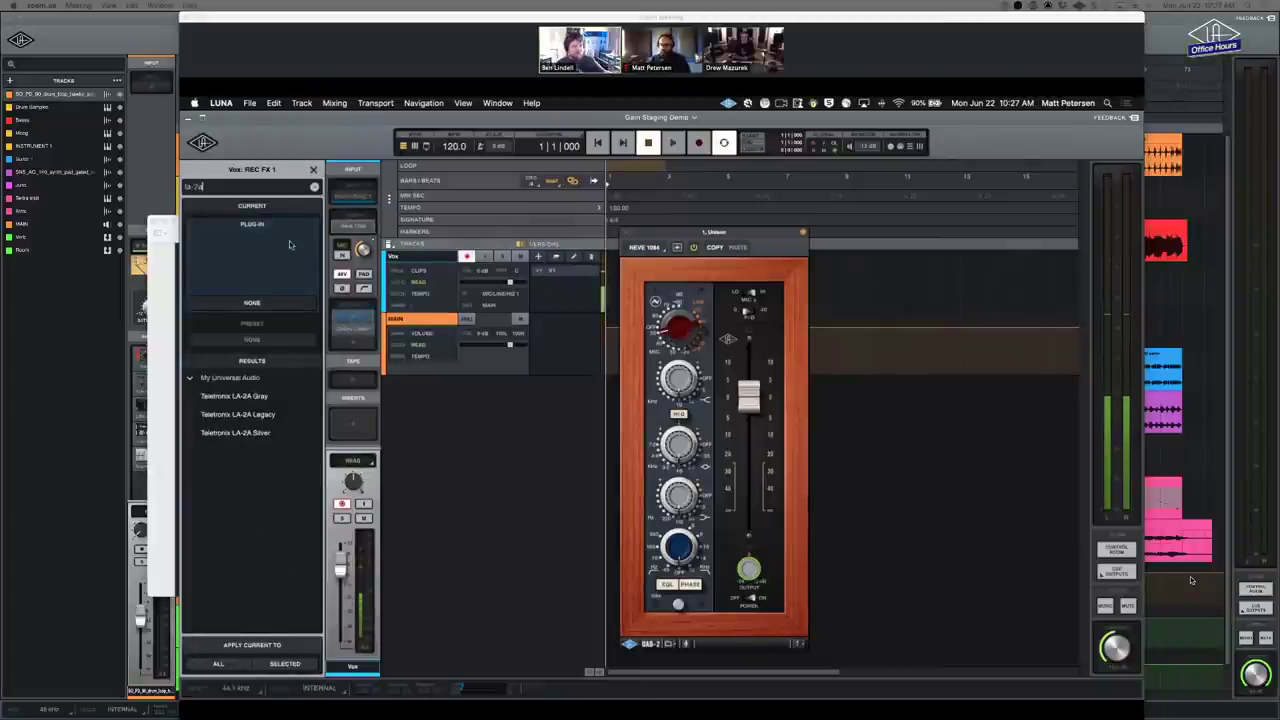
{"action": "left_click", "coordinate": [268, 414]}
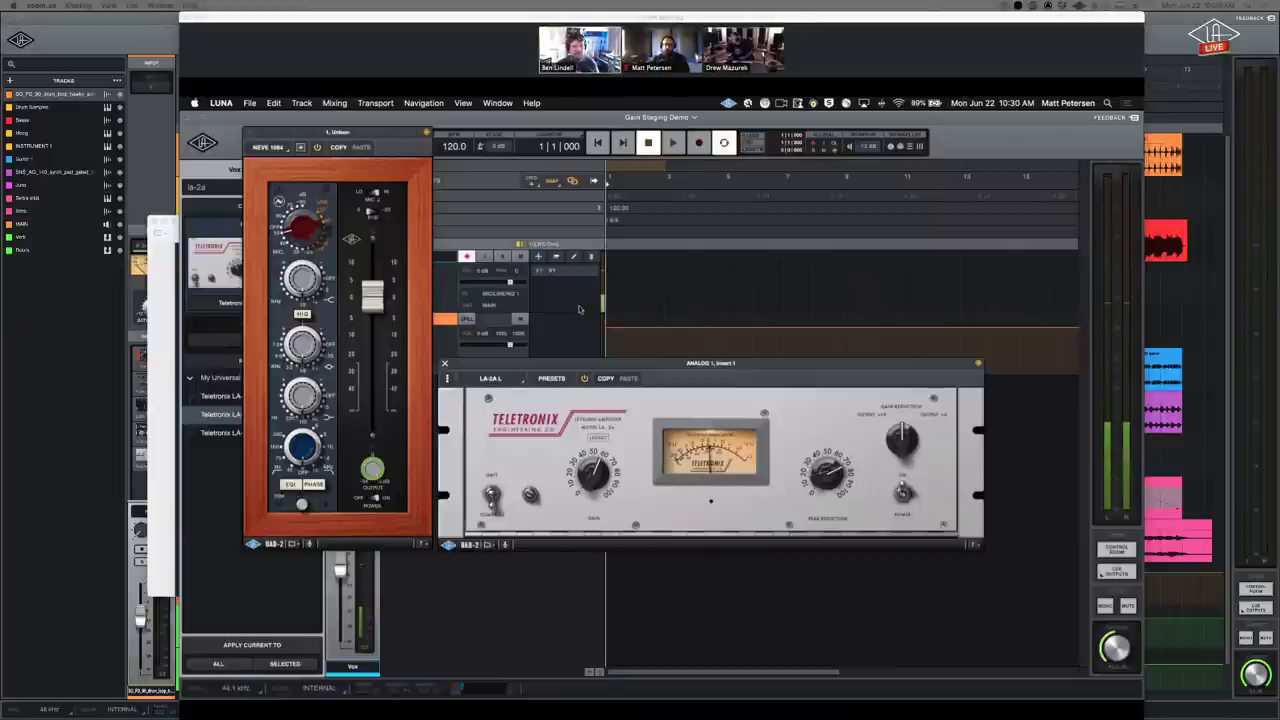
- Arrange the Neve 1084 and LA-2A windows side by side, and close the LA-2A window
{"action": "left_click_drag", "start_coordinate": [342, 132], "coordinate": [400, 174]}
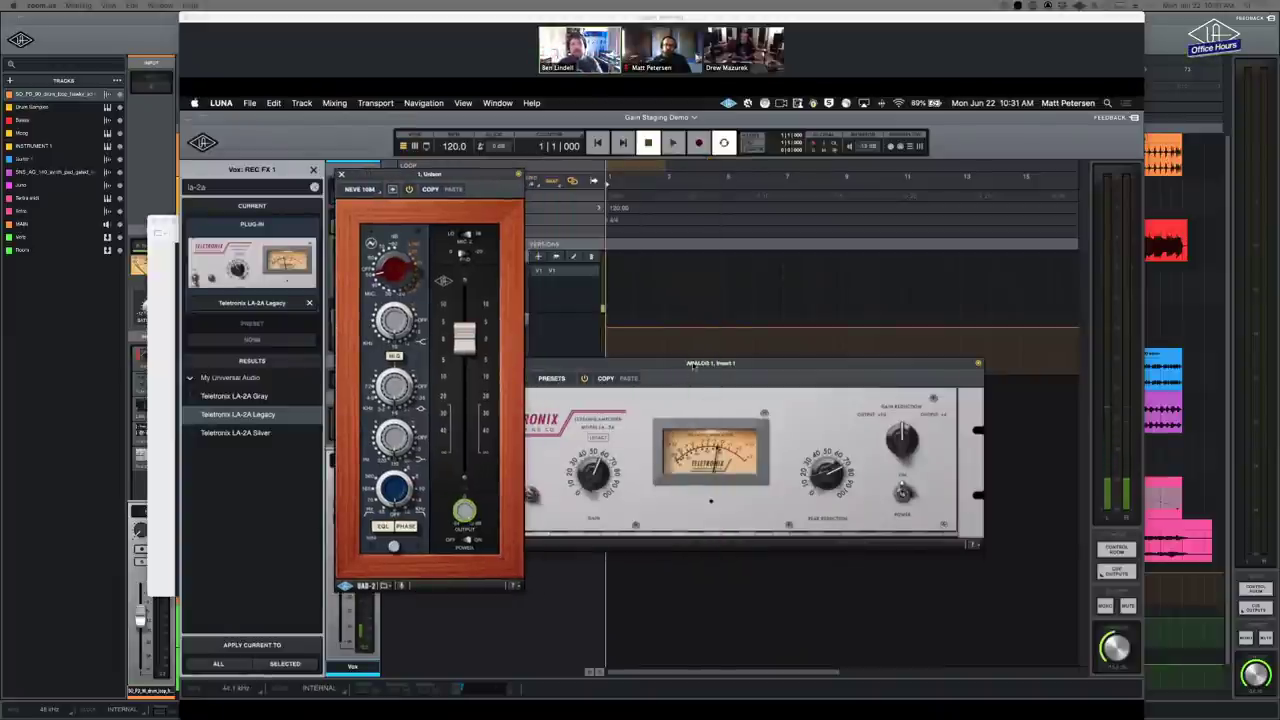
{"action": "left_click_drag", "start_coordinate": [693, 366], "coordinate": [740, 350]}
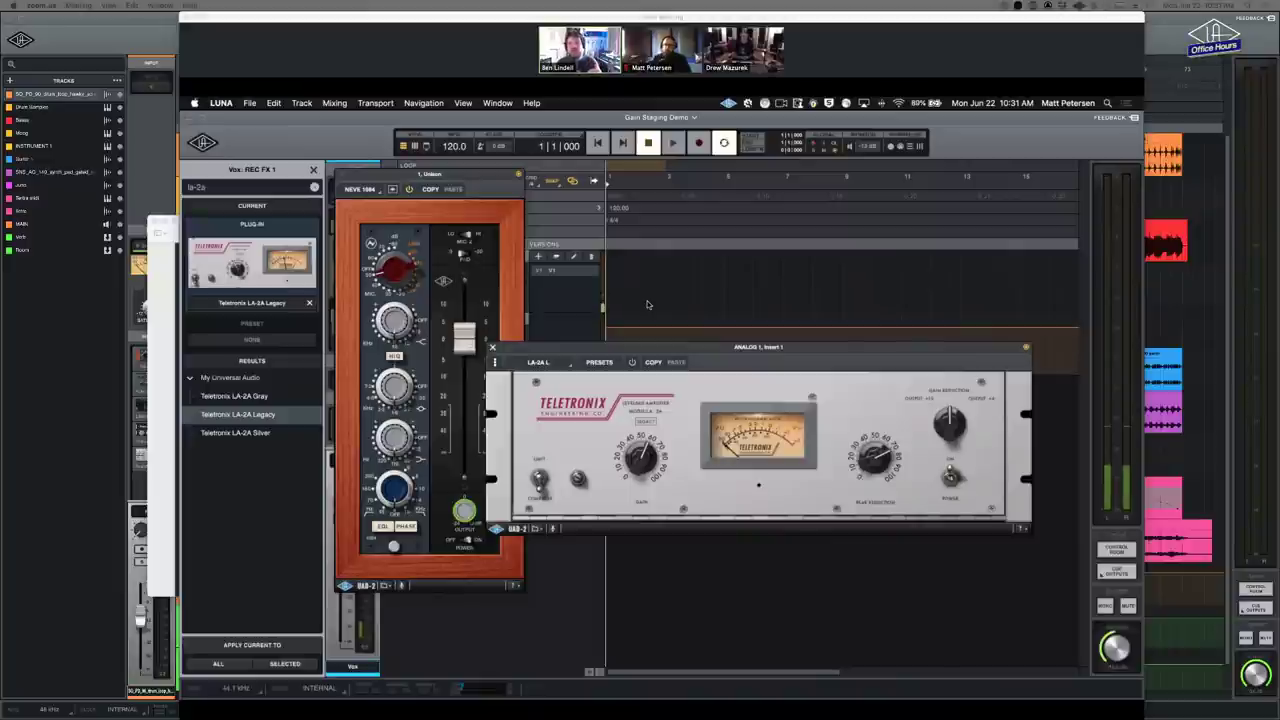
{"action": "left_click", "coordinate": [492, 347]}
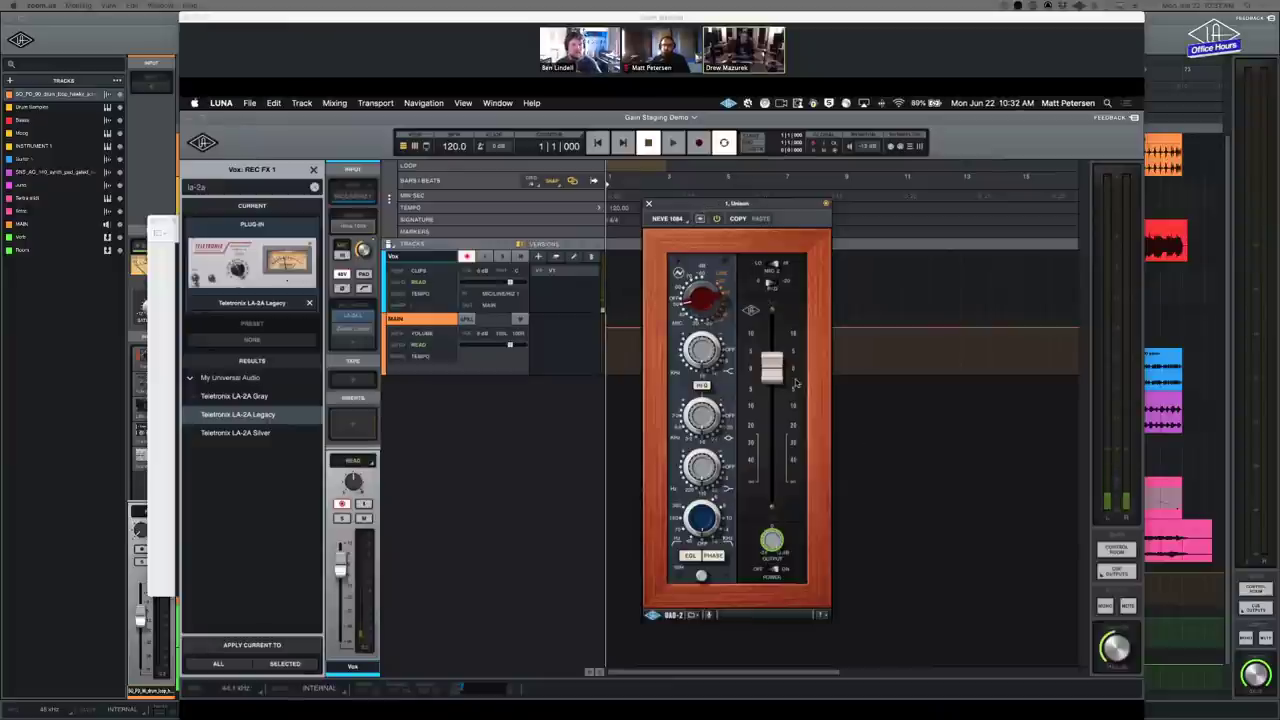
- Reposition the Neve 1084 window over the empty timeline area and close the record-effect plug-in browser
{"action": "left_click_drag", "start_coordinate": [686, 208], "coordinate": [682, 231]}
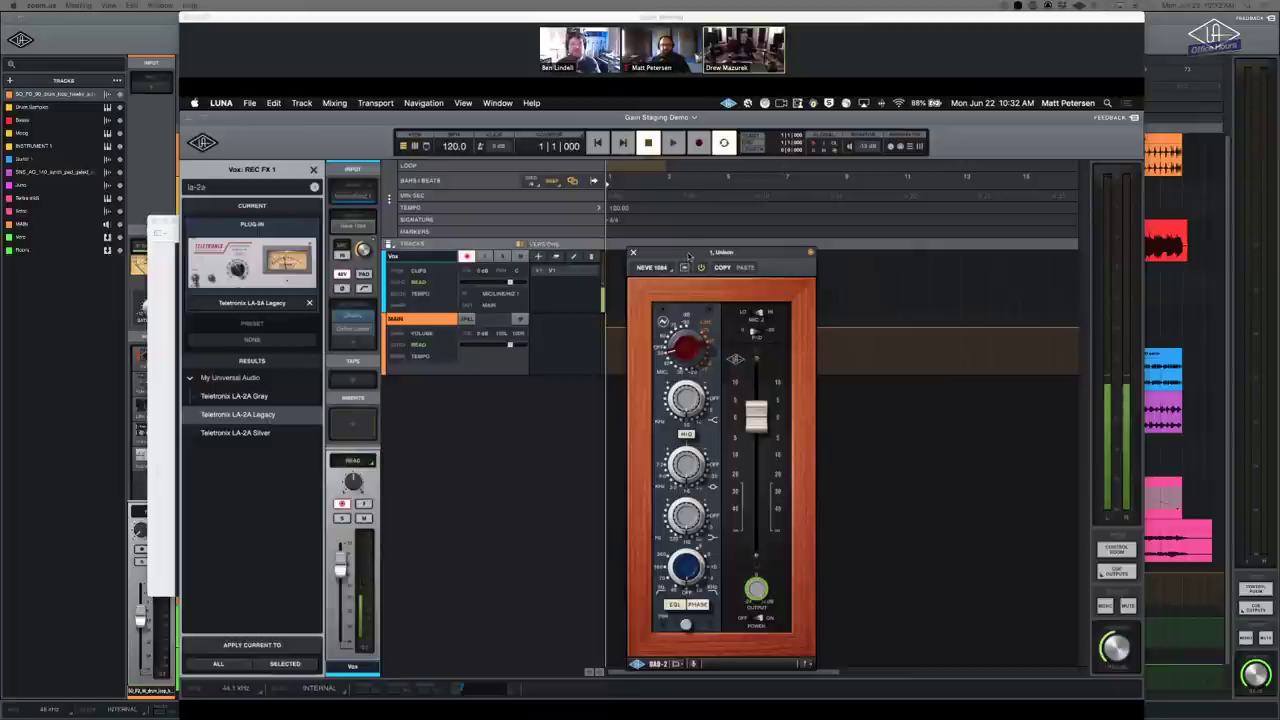
{"action": "left_click_drag", "start_coordinate": [691, 256], "coordinate": [671, 233]}
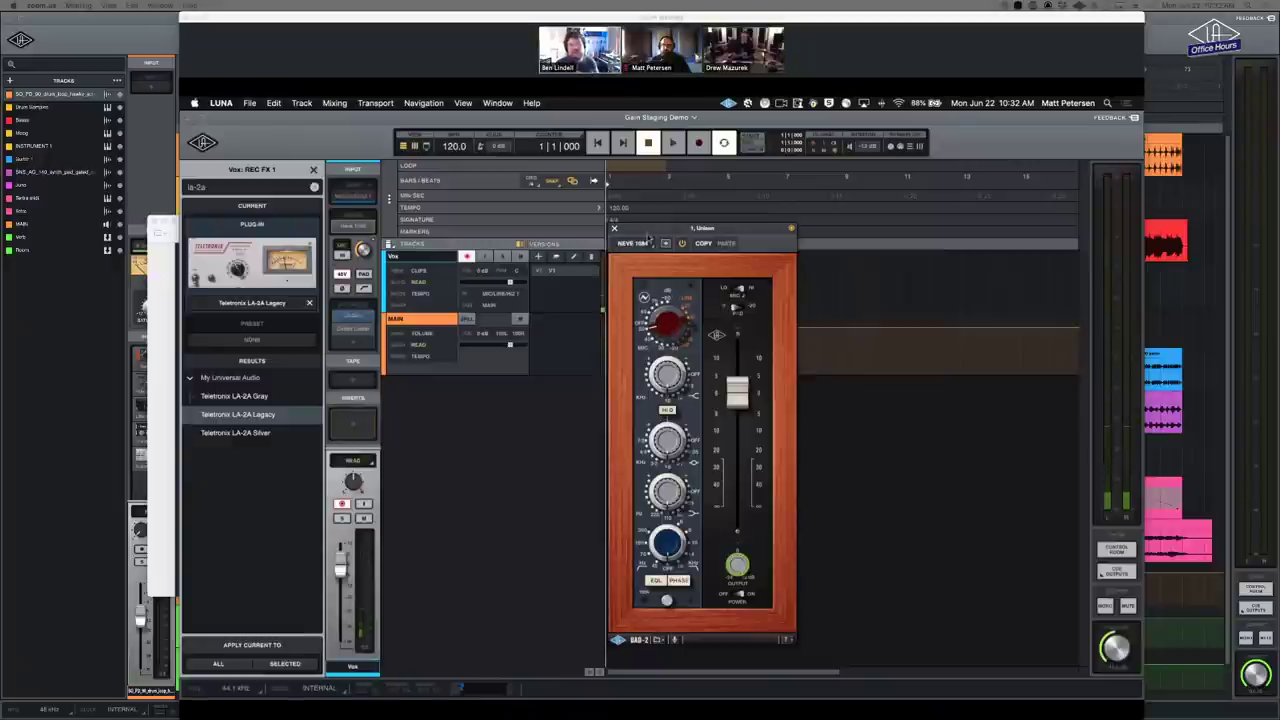
{"action": "left_click_drag", "start_coordinate": [648, 235], "coordinate": [647, 259]}
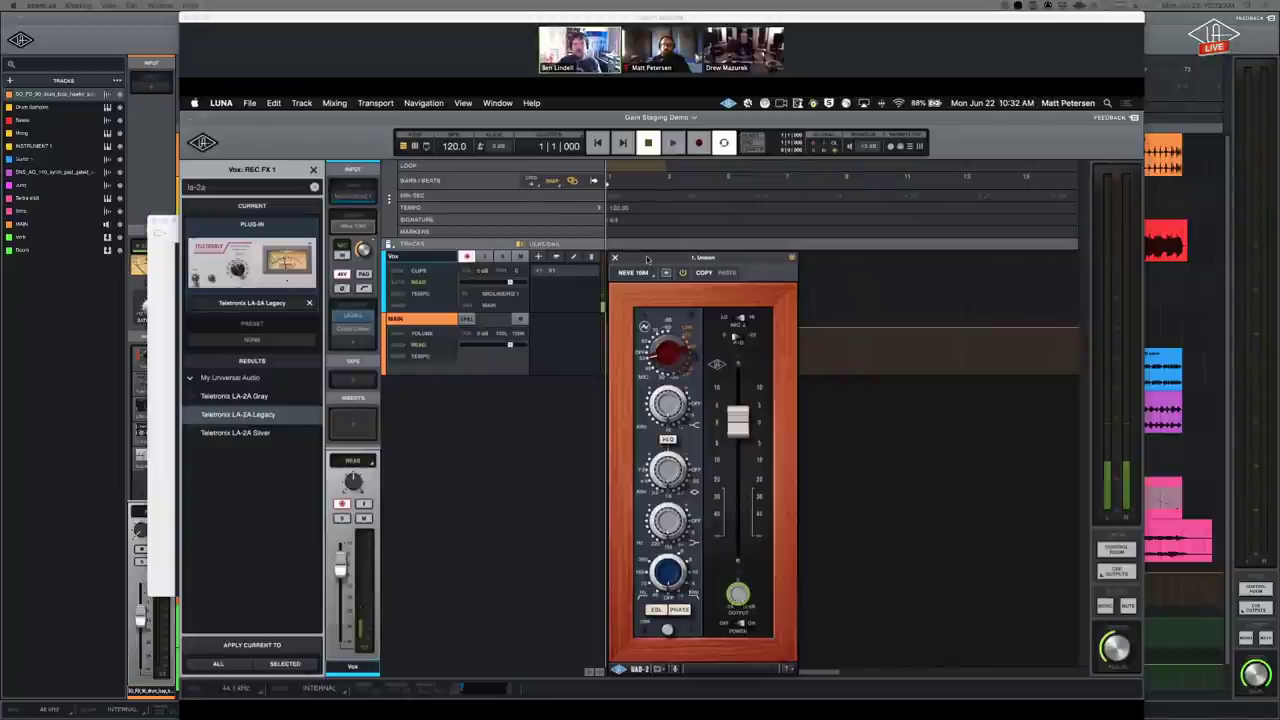
{"action": "left_click_drag", "start_coordinate": [647, 259], "coordinate": [679, 213]}
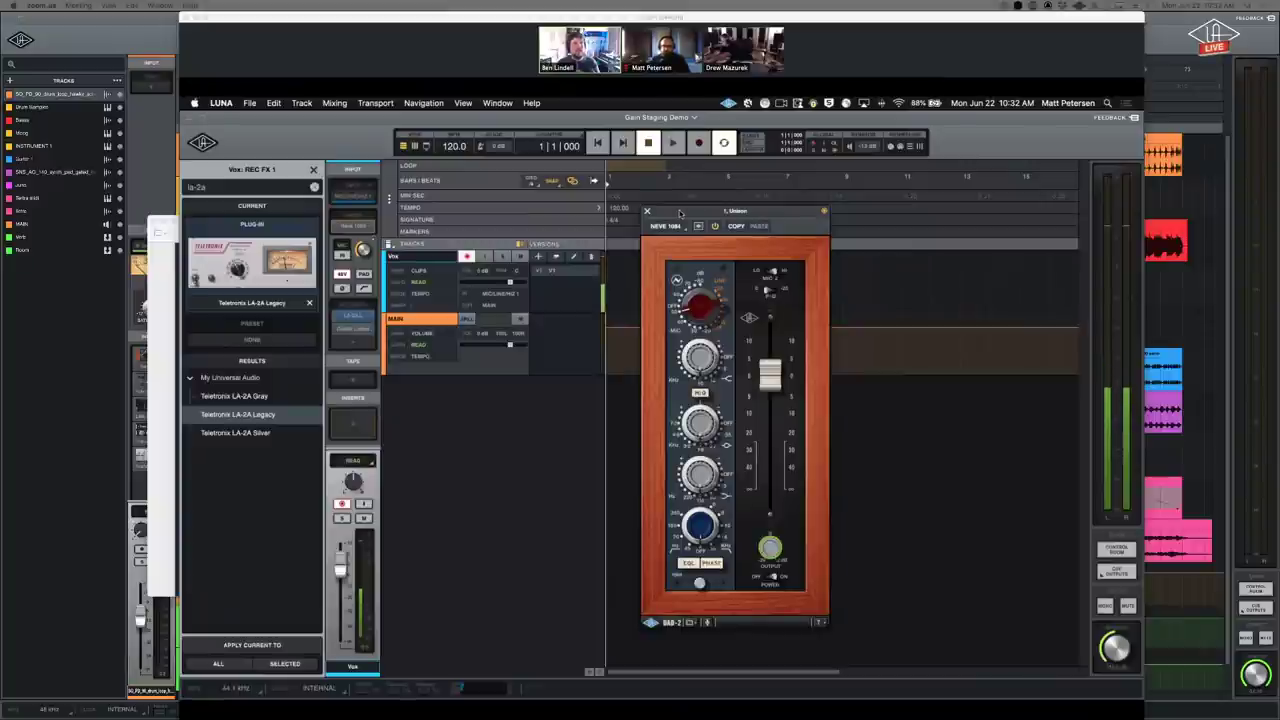
{"action": "left_click_drag", "start_coordinate": [688, 212], "coordinate": [694, 212]}
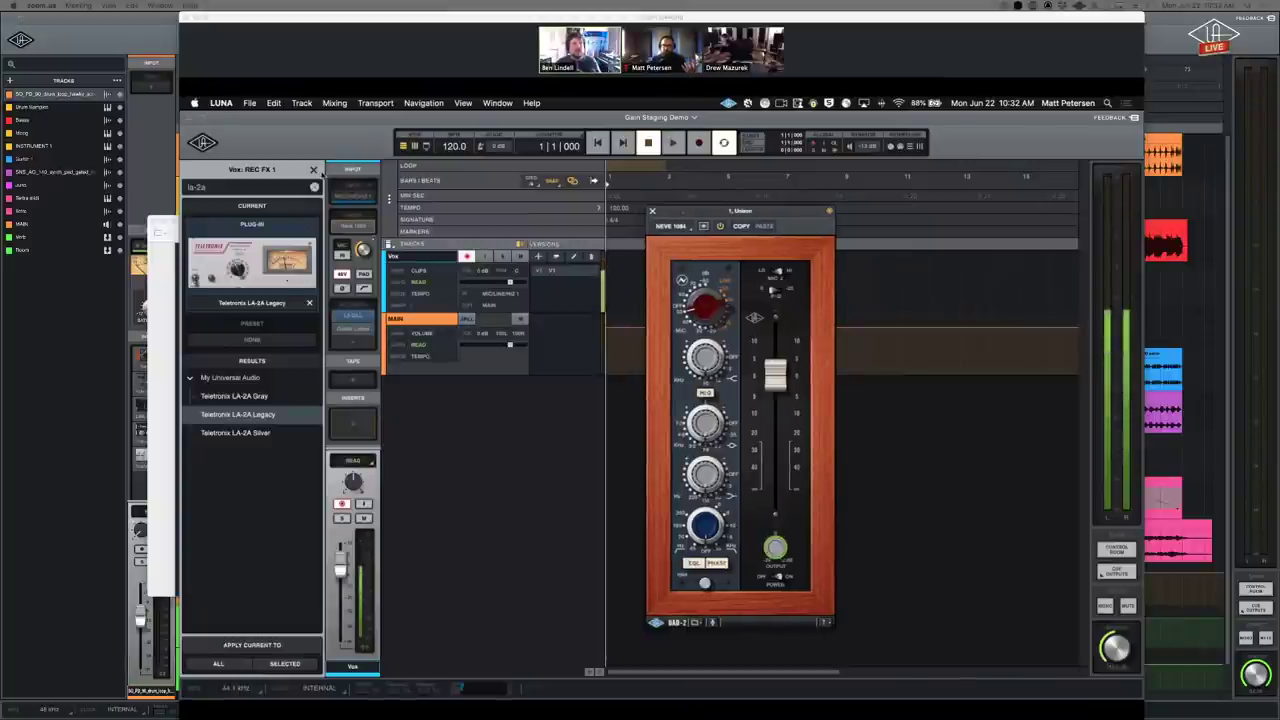
{"action": "key", "text": "Escape"}
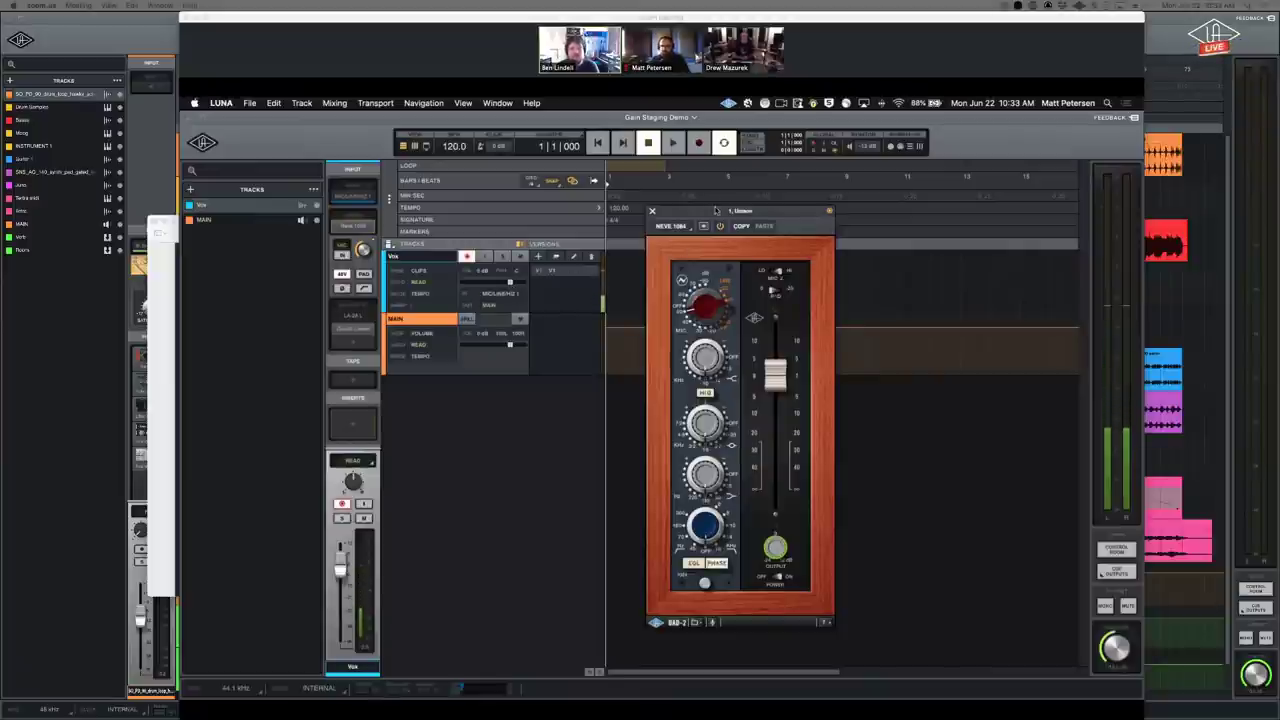
{"action": "left_click_drag", "start_coordinate": [708, 211], "coordinate": [672, 253]}
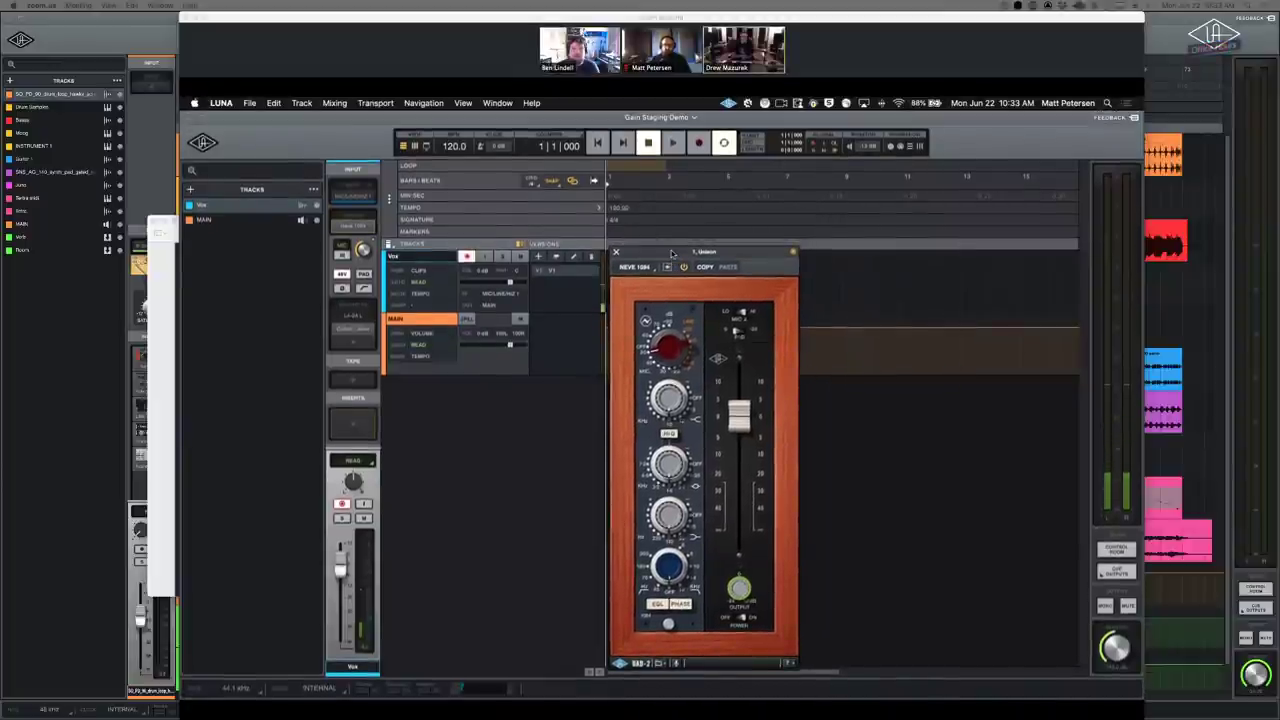
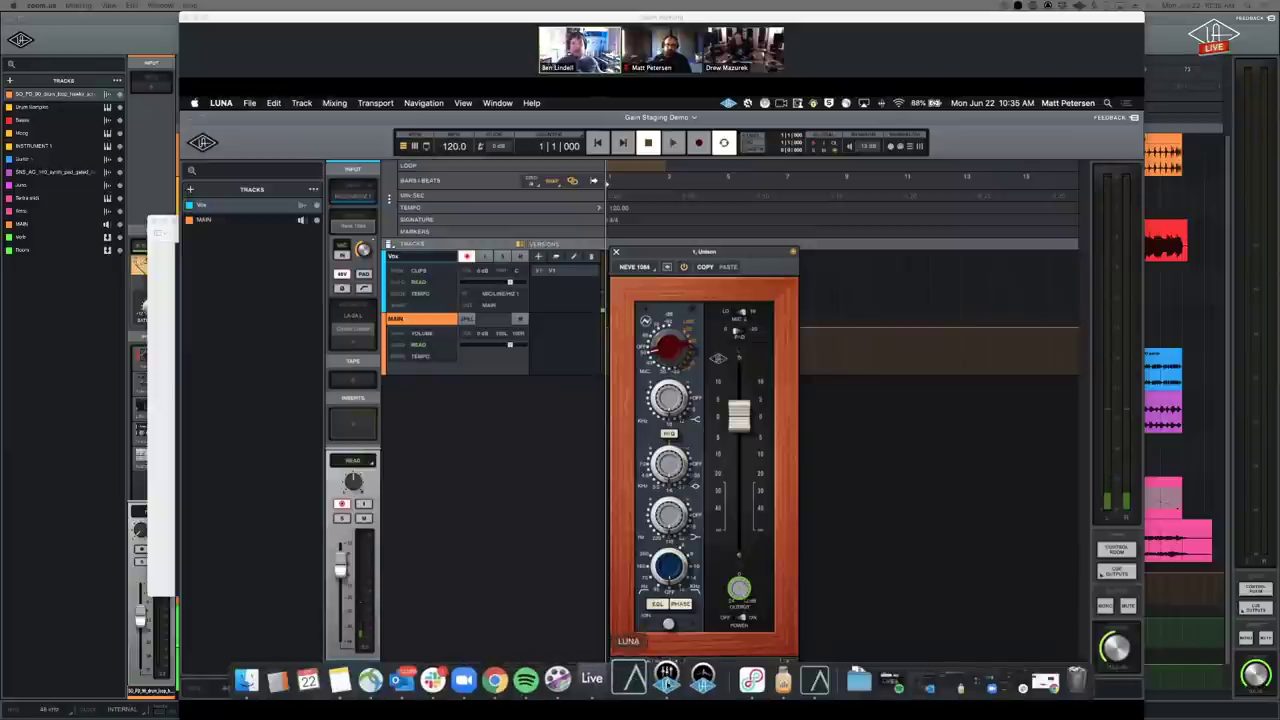
- Switch to Console and reposition its window to examine the Analog 1 channel's preamp, inserts and meters
{"action": "left_click", "coordinate": [671, 680]}
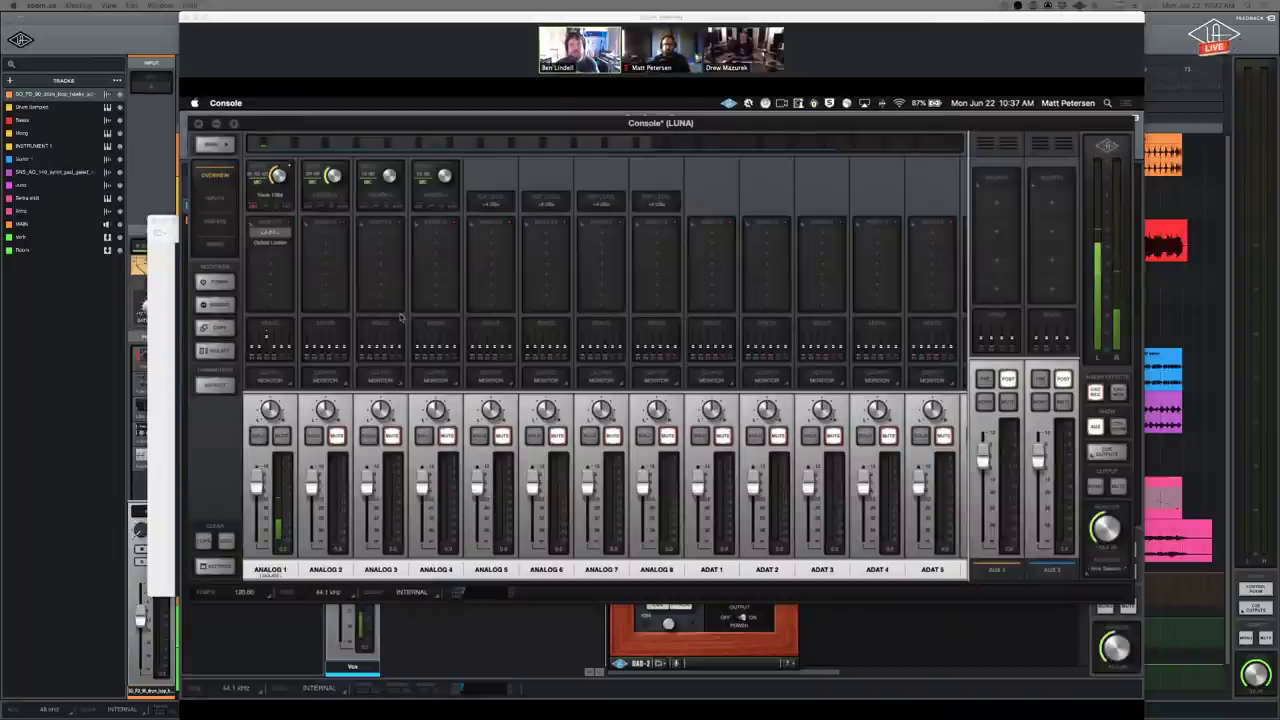
{"action": "mouse_move", "coordinate": [508, 132]}
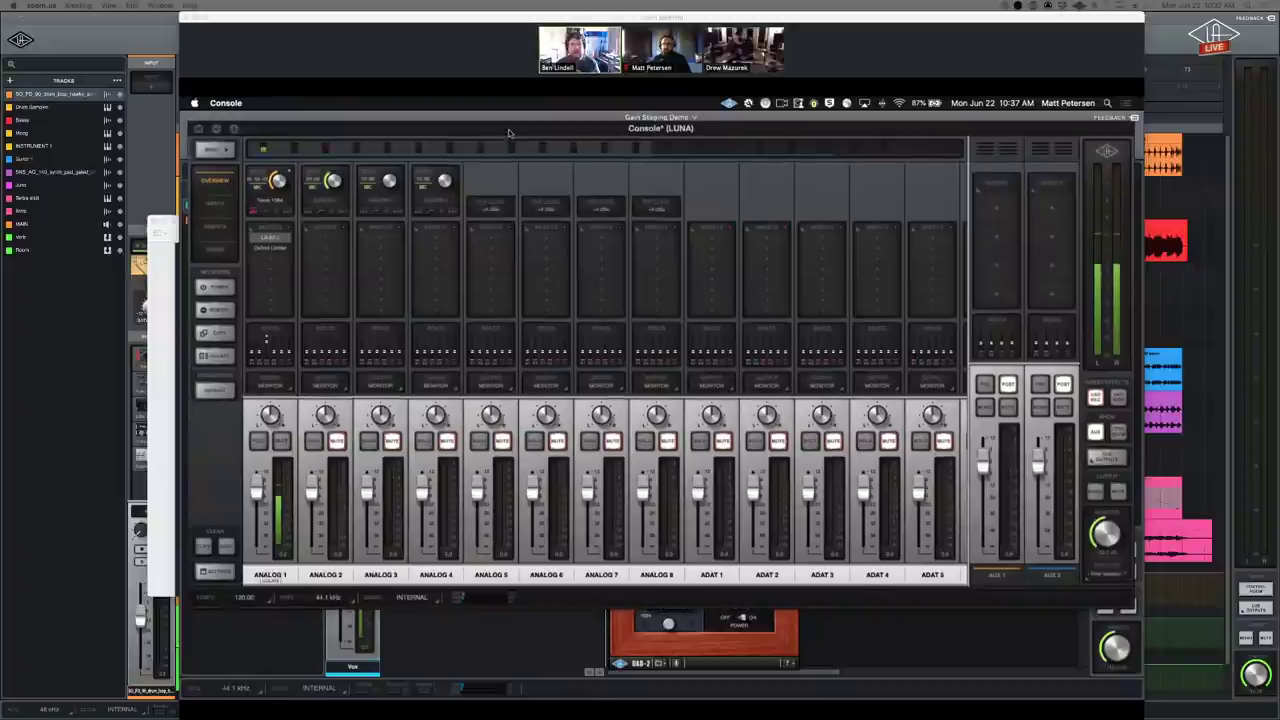
{"action": "left_click_drag", "start_coordinate": [508, 132], "coordinate": [500, 132]}
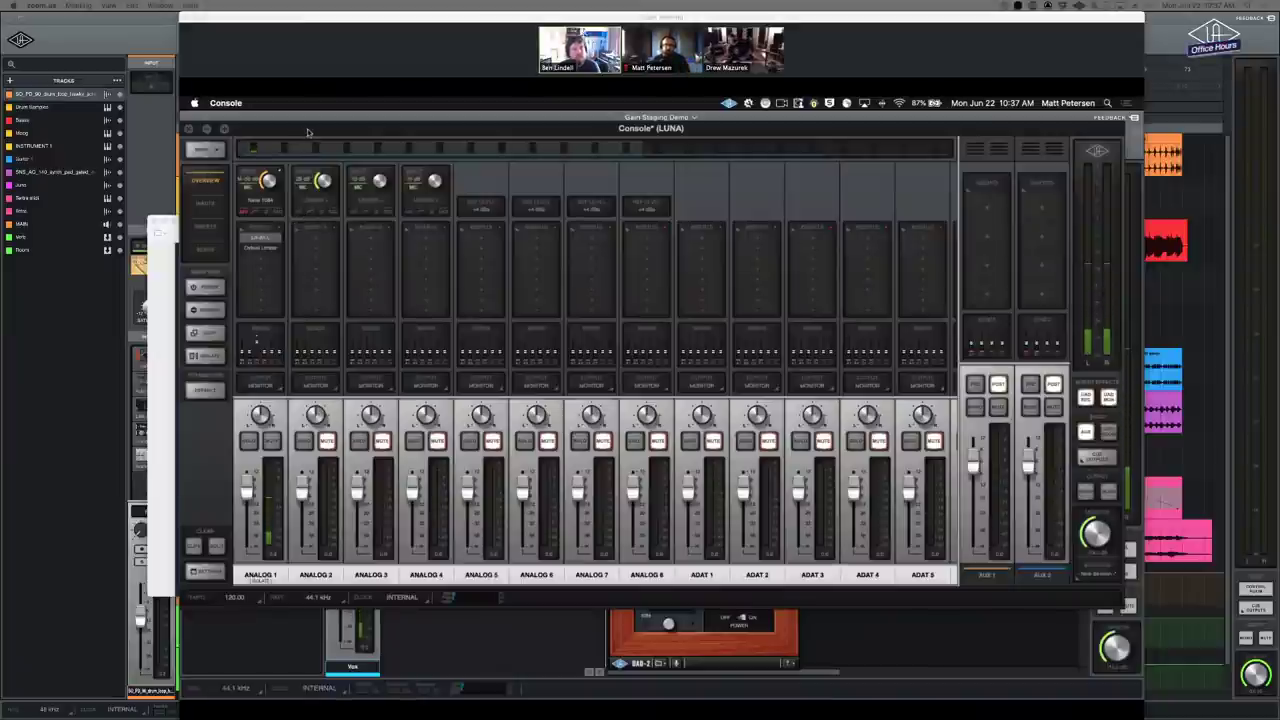
{"action": "left_click_drag", "start_coordinate": [299, 132], "coordinate": [298, 133]}
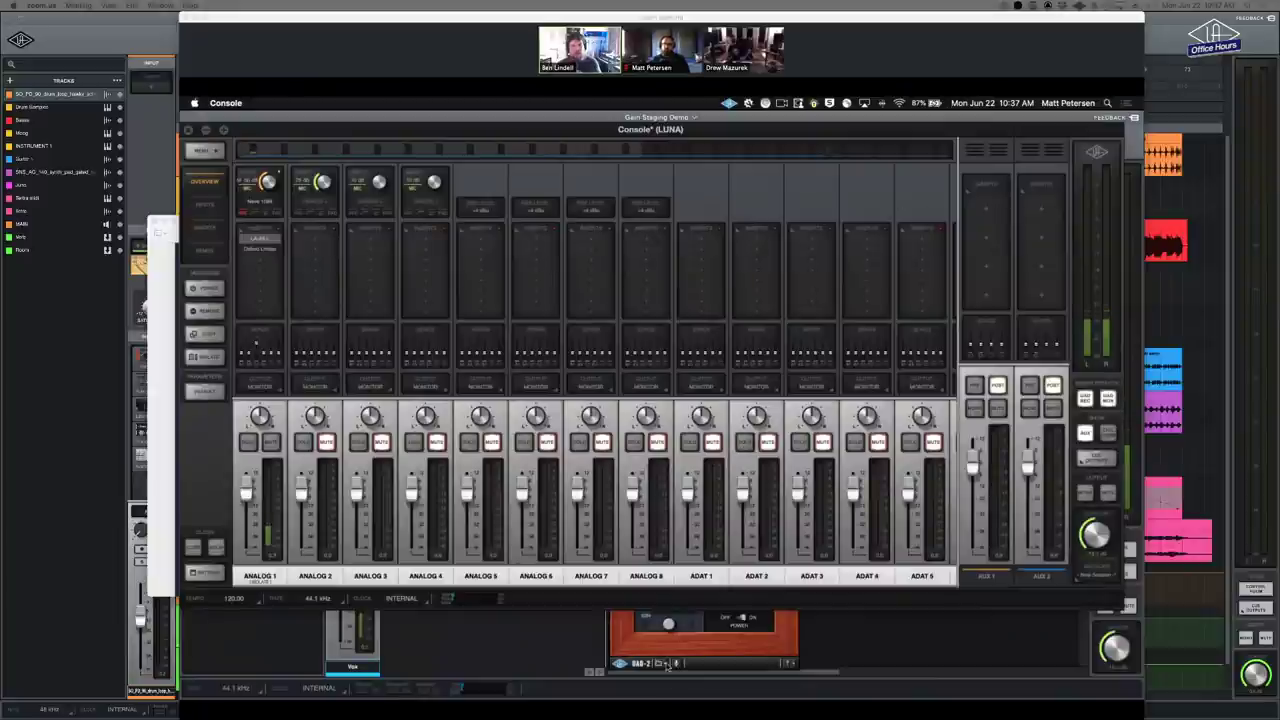
- Bring LUNA forward and put the Console window away so the session shows behind the Neve 1084 window
{"action": "left_click", "coordinate": [676, 694]}
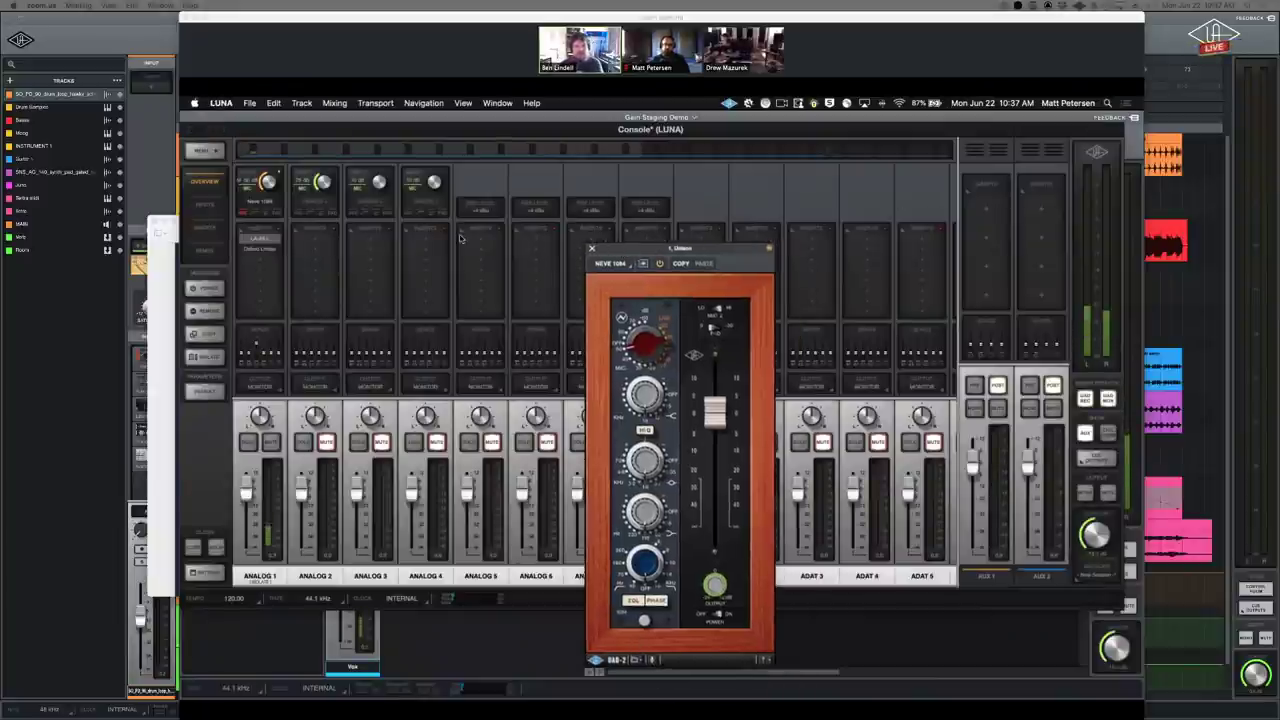
{"action": "left_click", "coordinate": [587, 264]}
{"action": "left_click", "coordinate": [680, 640]}
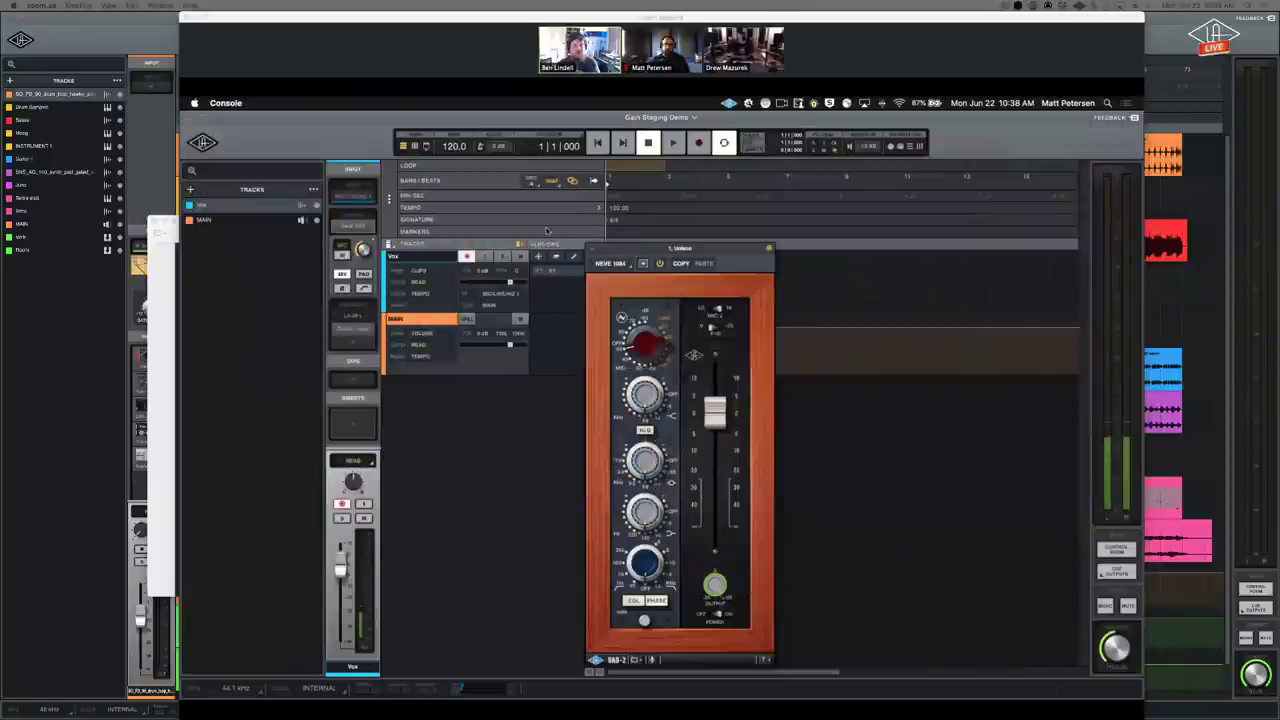
- Fine-tune the Neve 1084's output fader and reposition its window over the empty timeline area, clear of the track controls
{"action": "left_click_drag", "start_coordinate": [638, 255], "coordinate": [479, 216]}
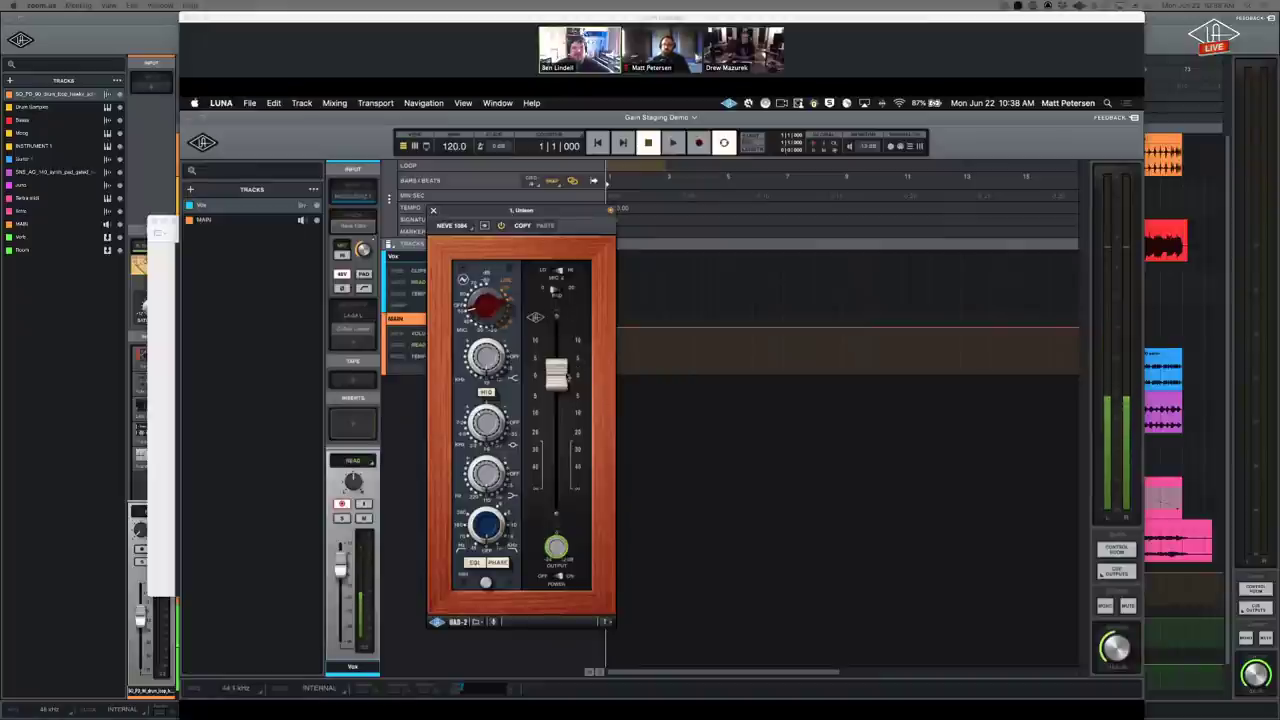
{"action": "mouse_move", "coordinate": [559, 378]}
{"action": "left_mouse_down"}
{"action": "mouse_move", "coordinate": [557, 401]}
{"action": "mouse_move", "coordinate": [555, 381]}
{"action": "left_mouse_up"}
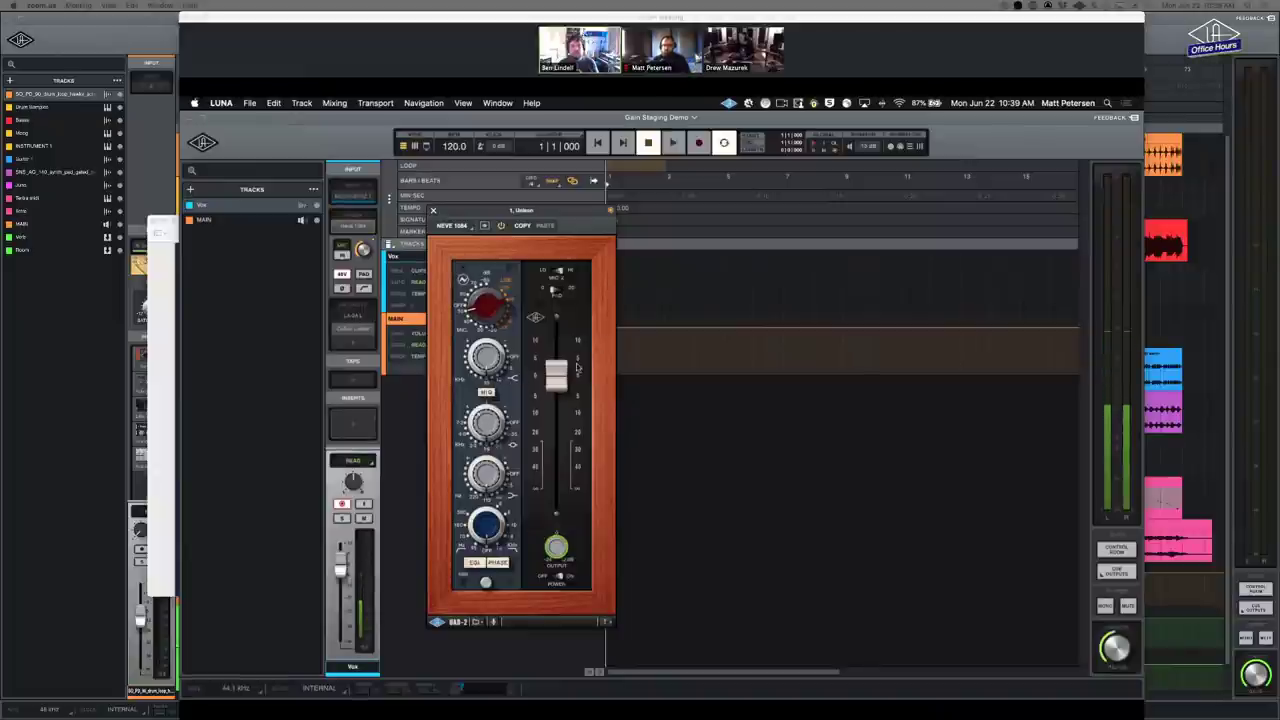
{"action": "mouse_move", "coordinate": [557, 375]}
{"action": "left_mouse_down"}
{"action": "mouse_move", "coordinate": [558, 400]}
{"action": "mouse_move", "coordinate": [557, 376]}
{"action": "left_mouse_up"}
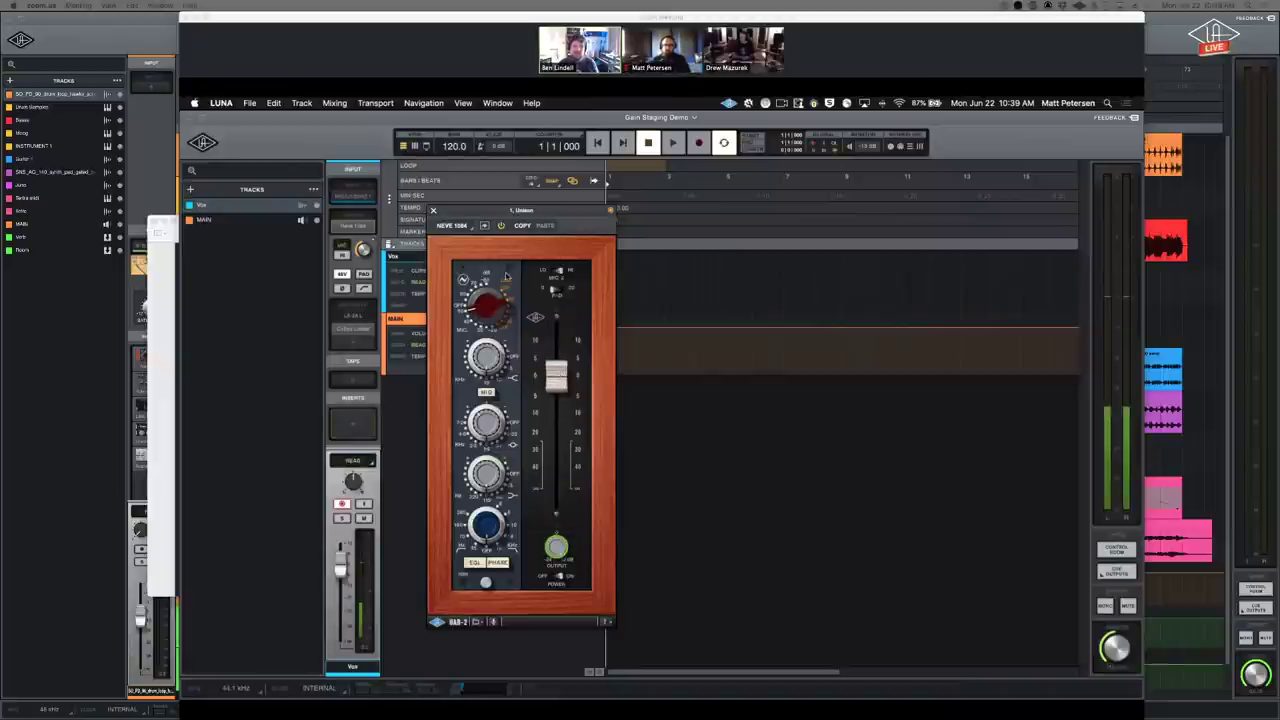
{"action": "left_click_drag", "start_coordinate": [475, 212], "coordinate": [494, 196]}
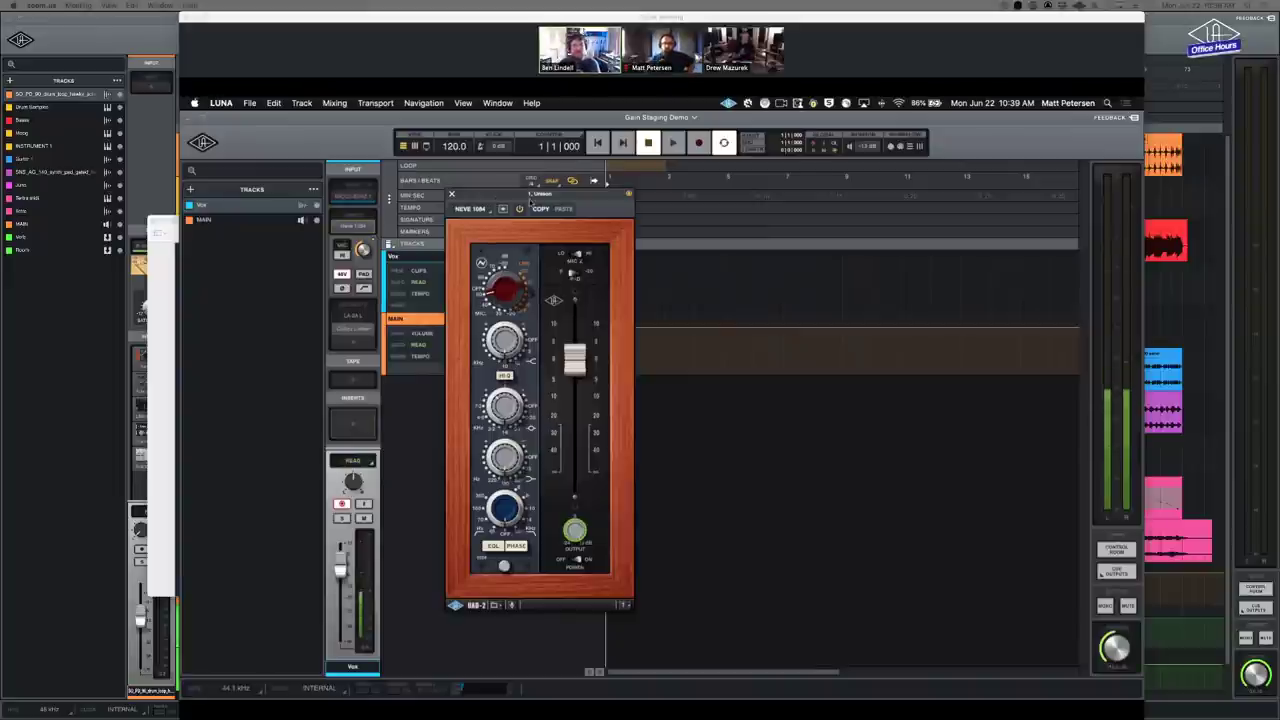
{"action": "left_click_drag", "start_coordinate": [530, 204], "coordinate": [700, 264]}
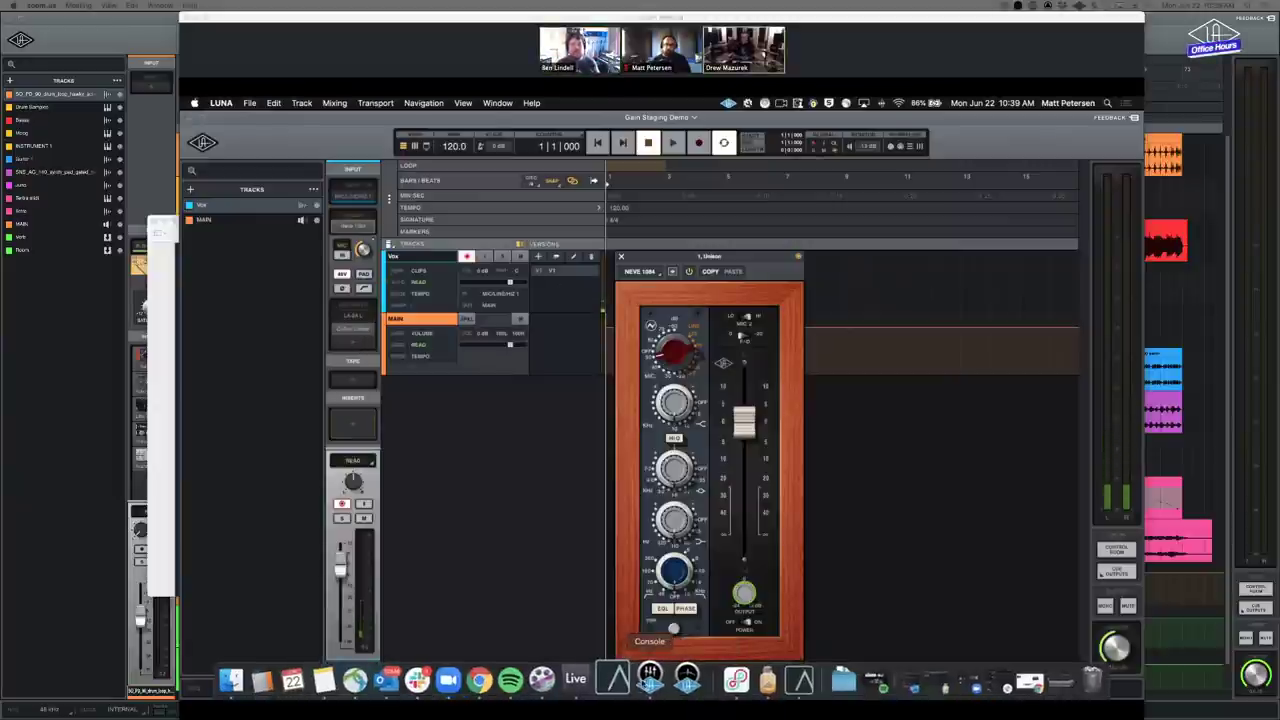
- Switch to Console, load the UA 610-B preamp in Analog 2's Unison slot and position its window over the middle channels
{"action": "left_click", "coordinate": [650, 680]}
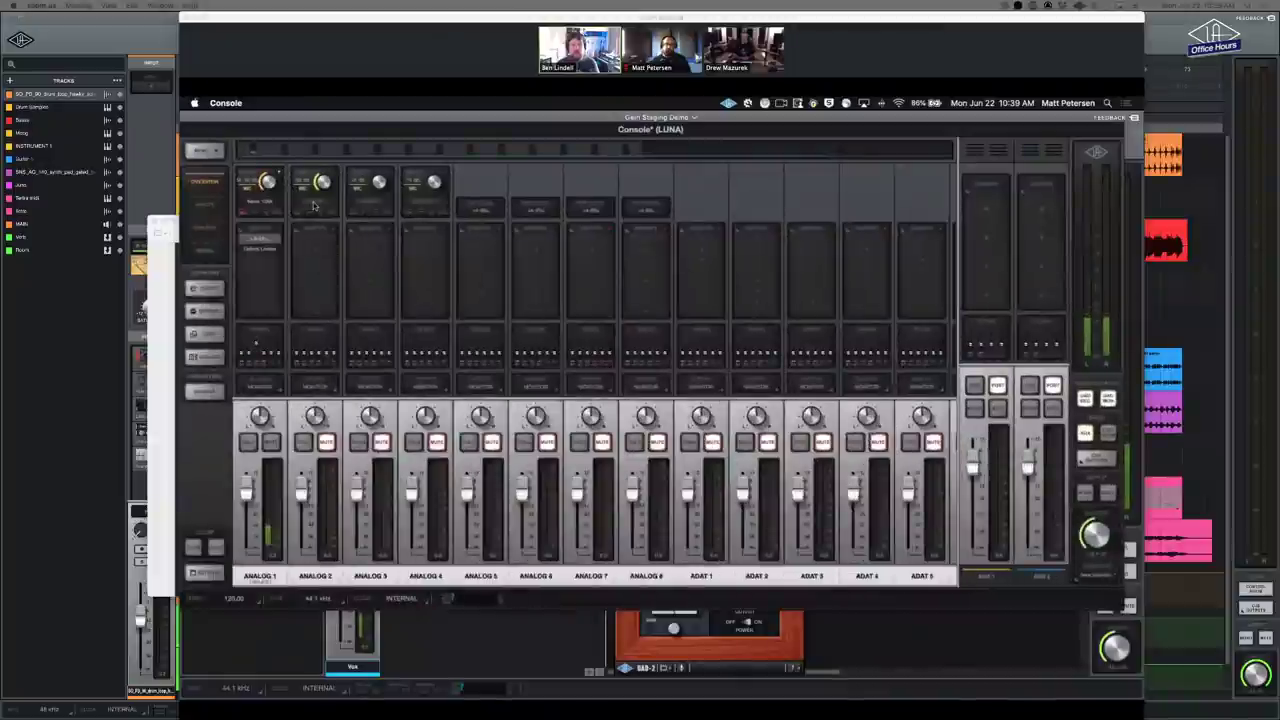
{"action": "left_click", "coordinate": [313, 205]}
{"action": "left_click", "coordinate": [384, 270]}
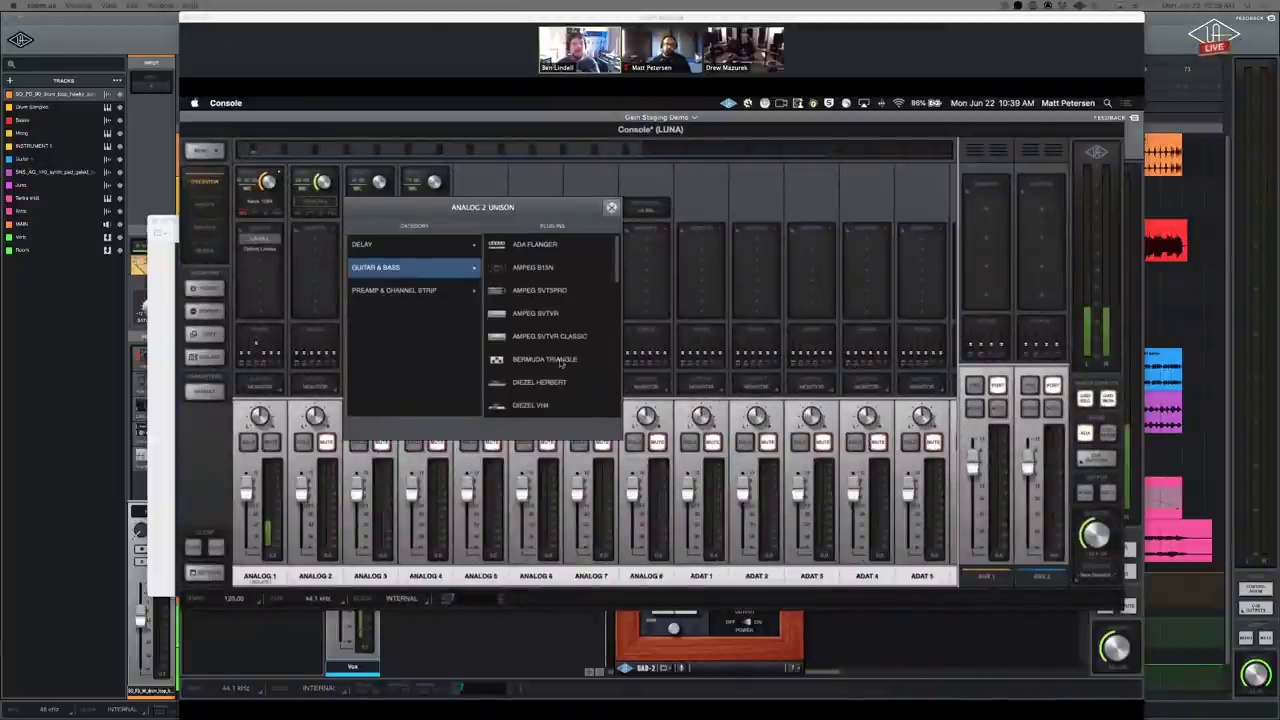
{"action": "left_click", "coordinate": [472, 290]}
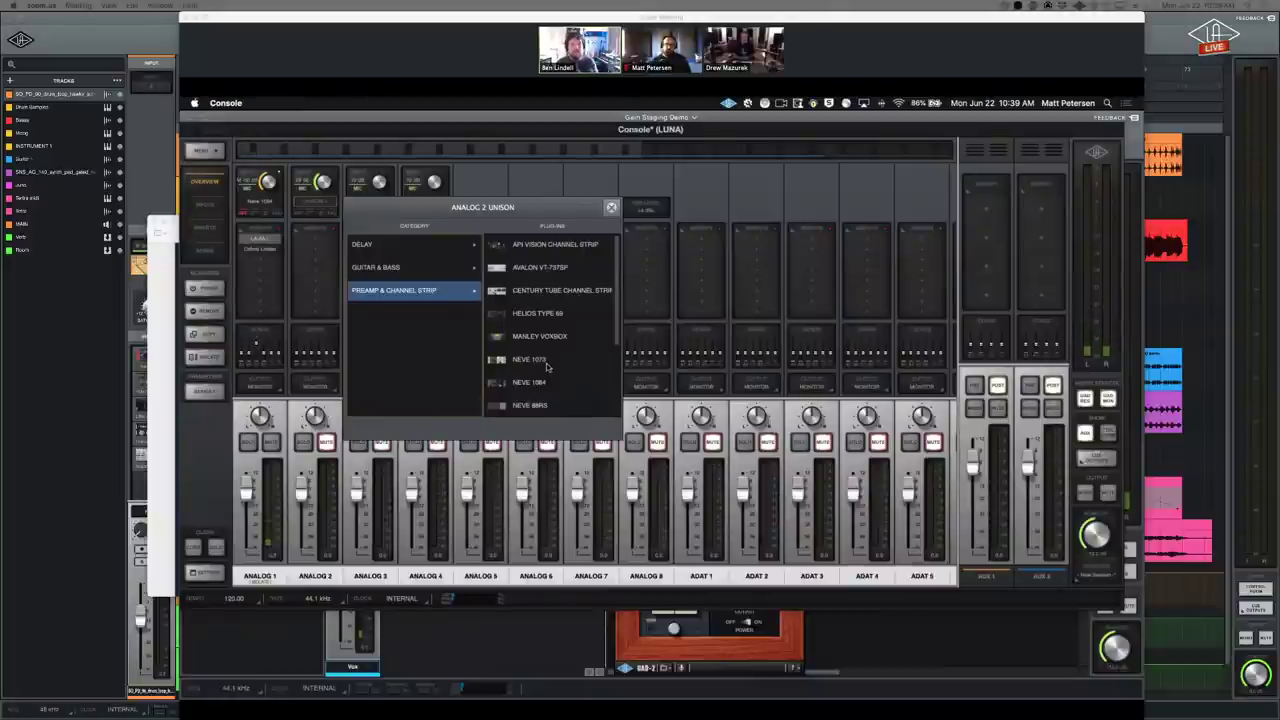
{"action": "left_click", "coordinate": [532, 384]}
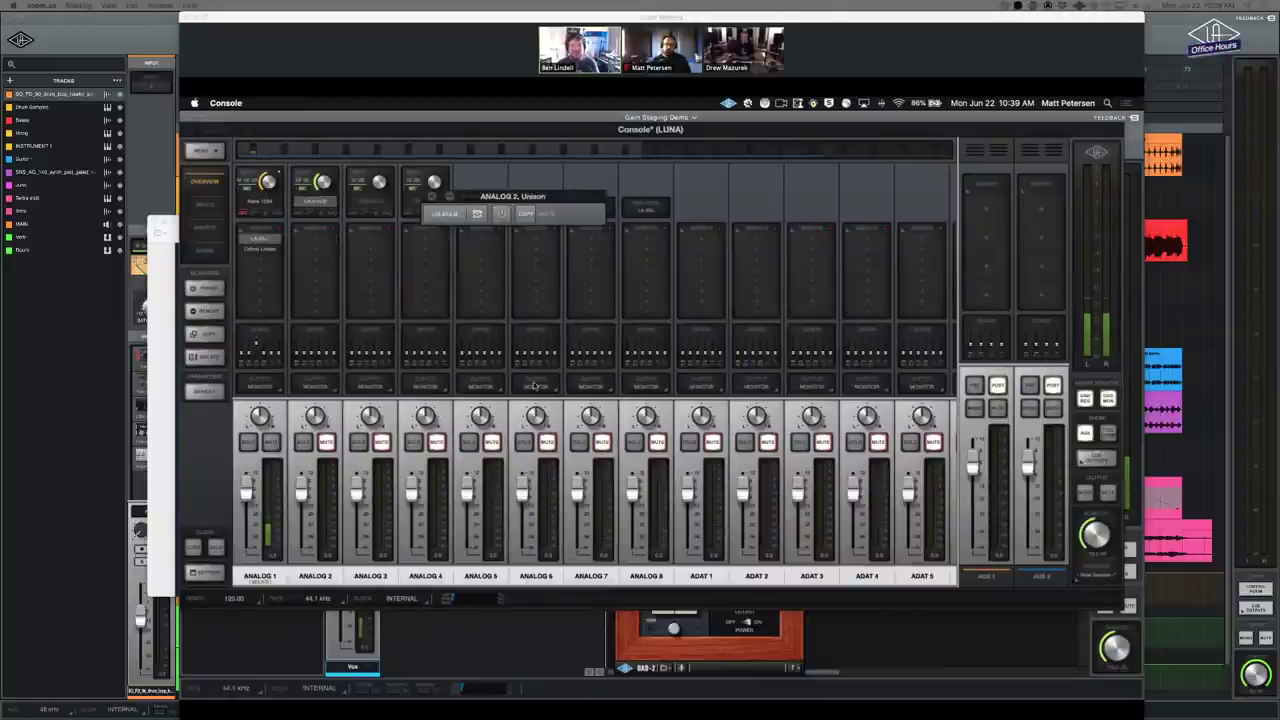
{"action": "left_click_drag", "start_coordinate": [485, 195], "coordinate": [565, 165]}
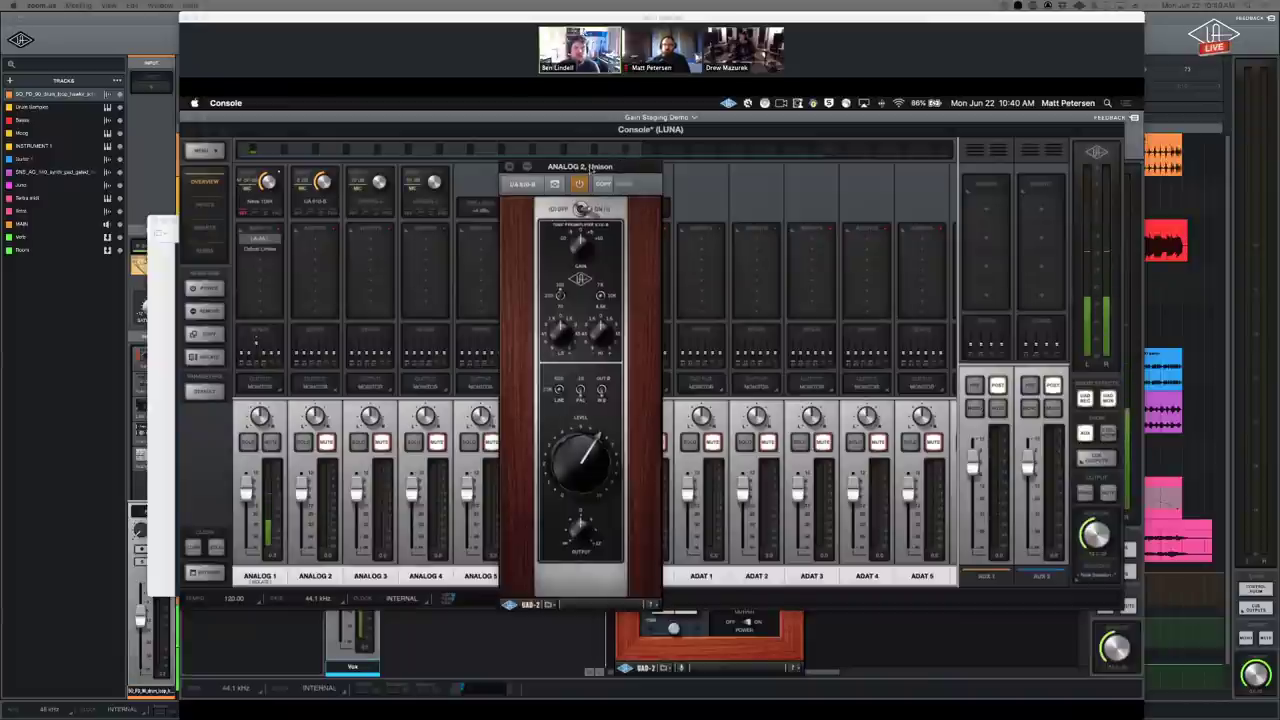
{"action": "left_click_drag", "start_coordinate": [620, 158], "coordinate": [575, 172]}
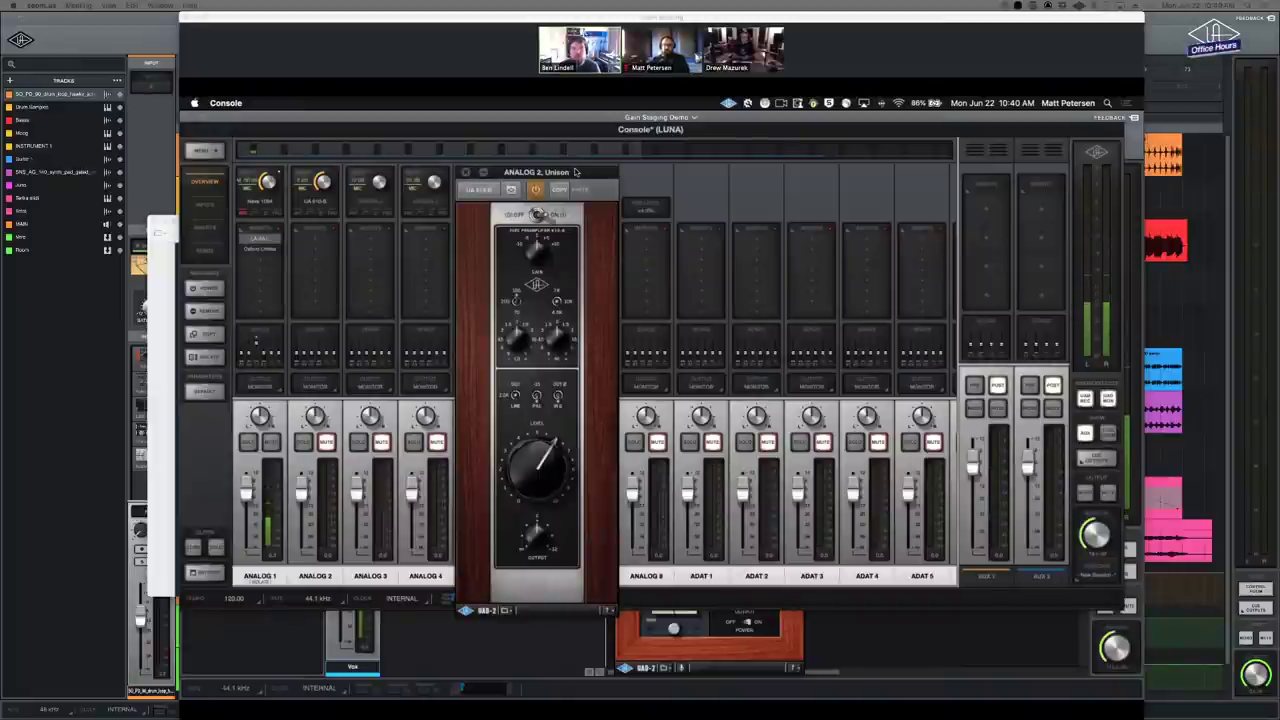
{"action": "mouse_move", "coordinate": [575, 172]}
{"action": "left_mouse_down"}
{"action": "mouse_move", "coordinate": [556, 175]}
{"action": "mouse_move", "coordinate": [558, 164]}
{"action": "left_mouse_up"}
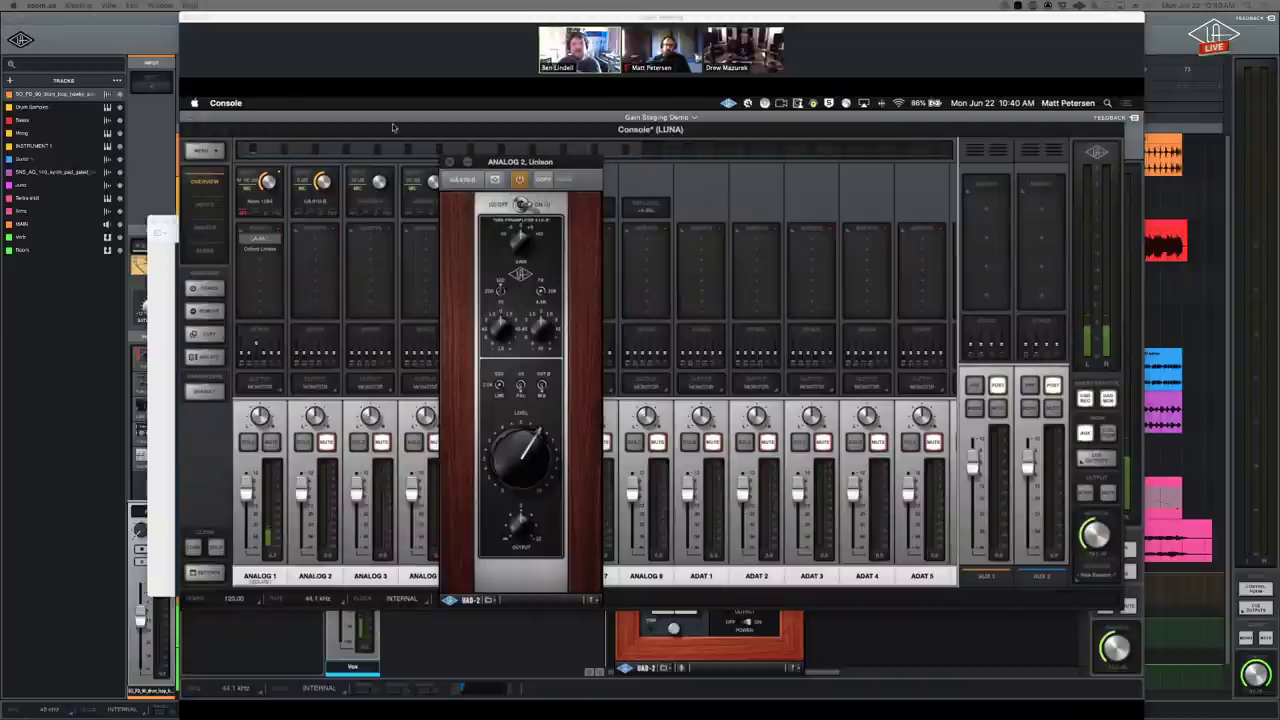
- Open Analog 1's Neve 1084 in Console and arrange it side by side with Analog 2's UA 610-B
{"action": "left_click", "coordinate": [262, 204]}
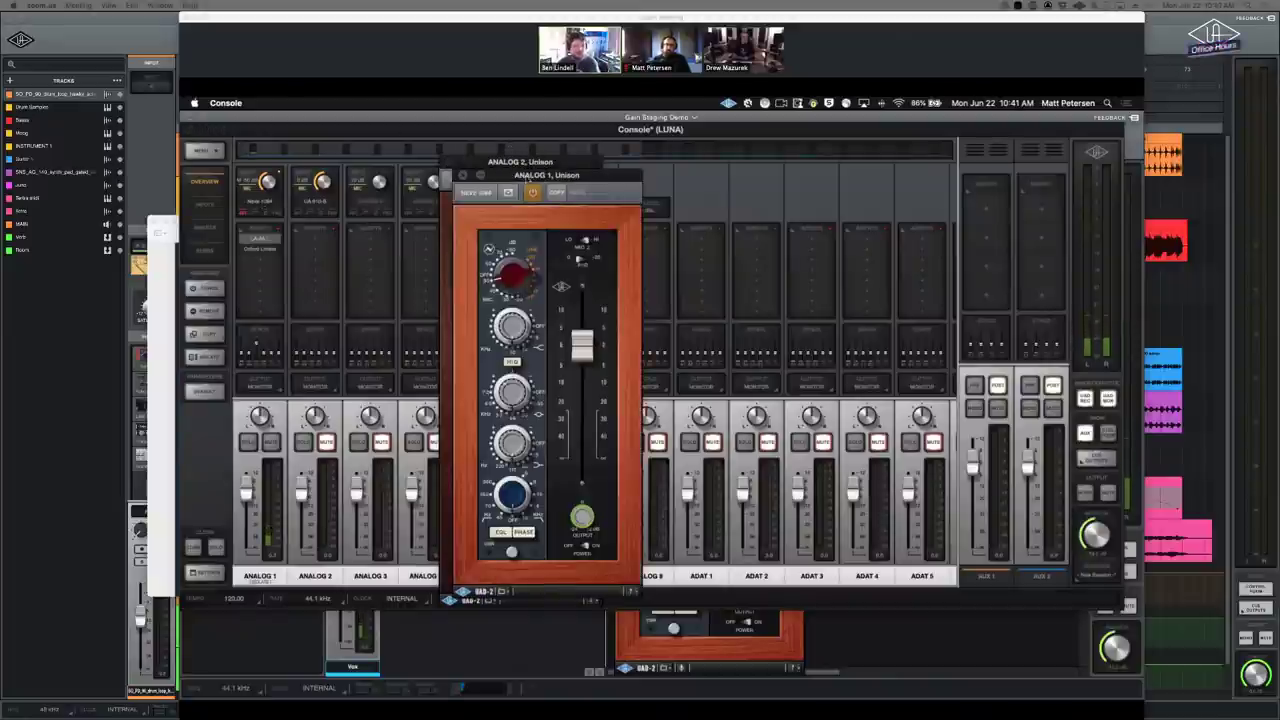
{"action": "left_click_drag", "start_coordinate": [544, 167], "coordinate": [690, 162]}
{"action": "left_click_drag", "start_coordinate": [573, 167], "coordinate": [575, 154]}
{"action": "left_click_drag", "start_coordinate": [672, 155], "coordinate": [664, 145]}
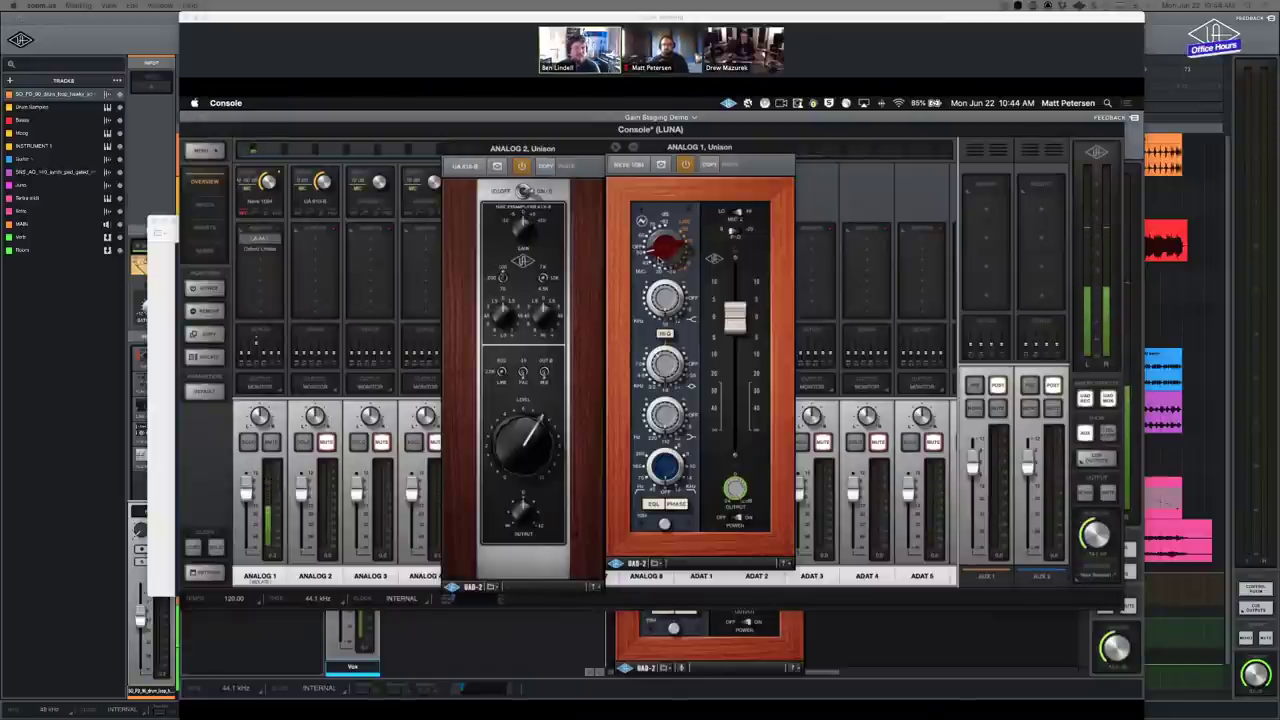
{"action": "left_click_drag", "start_coordinate": [649, 151], "coordinate": [652, 150]}
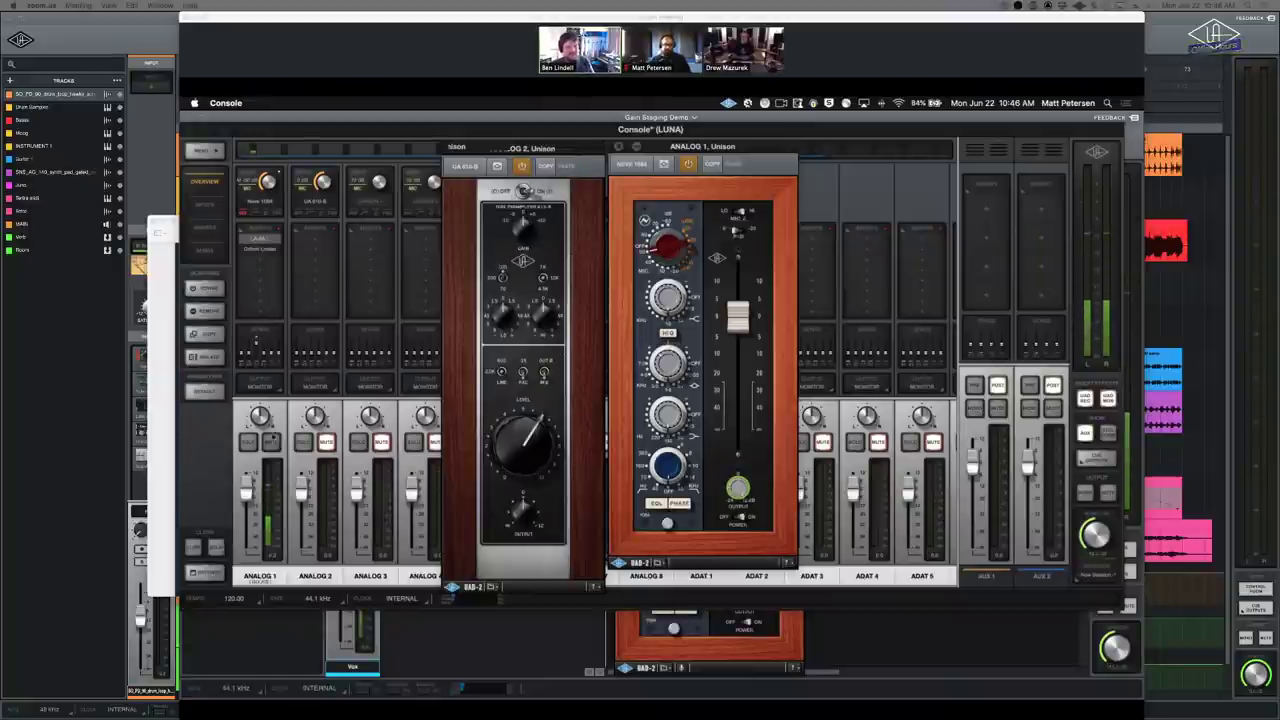
- Replace the Neve 1084 in Analog 1's Unison slot with the UA 610-B and close the Analog 2 preamp window
{"action": "left_click", "coordinate": [245, 203]}
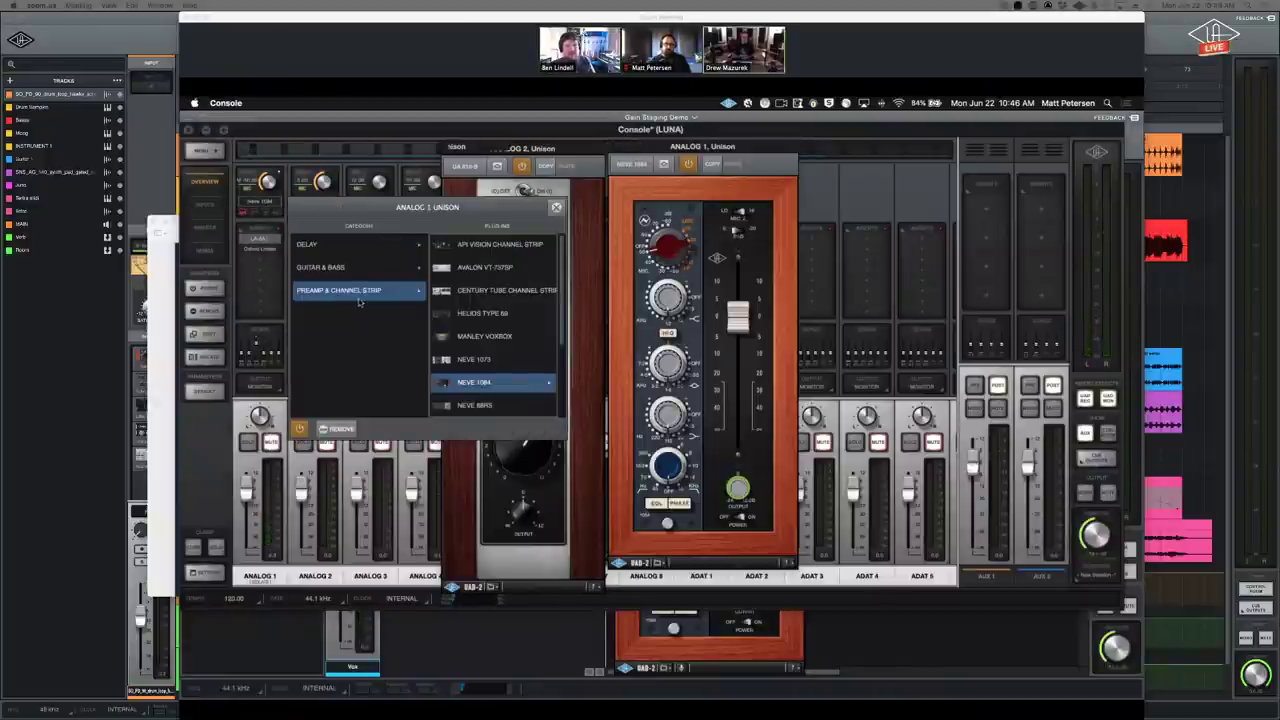
{"action": "scroll", "coordinate": [480, 368], "scroll_direction": "down", "scroll_amount": 3}
{"action": "left_click", "coordinate": [473, 382]}
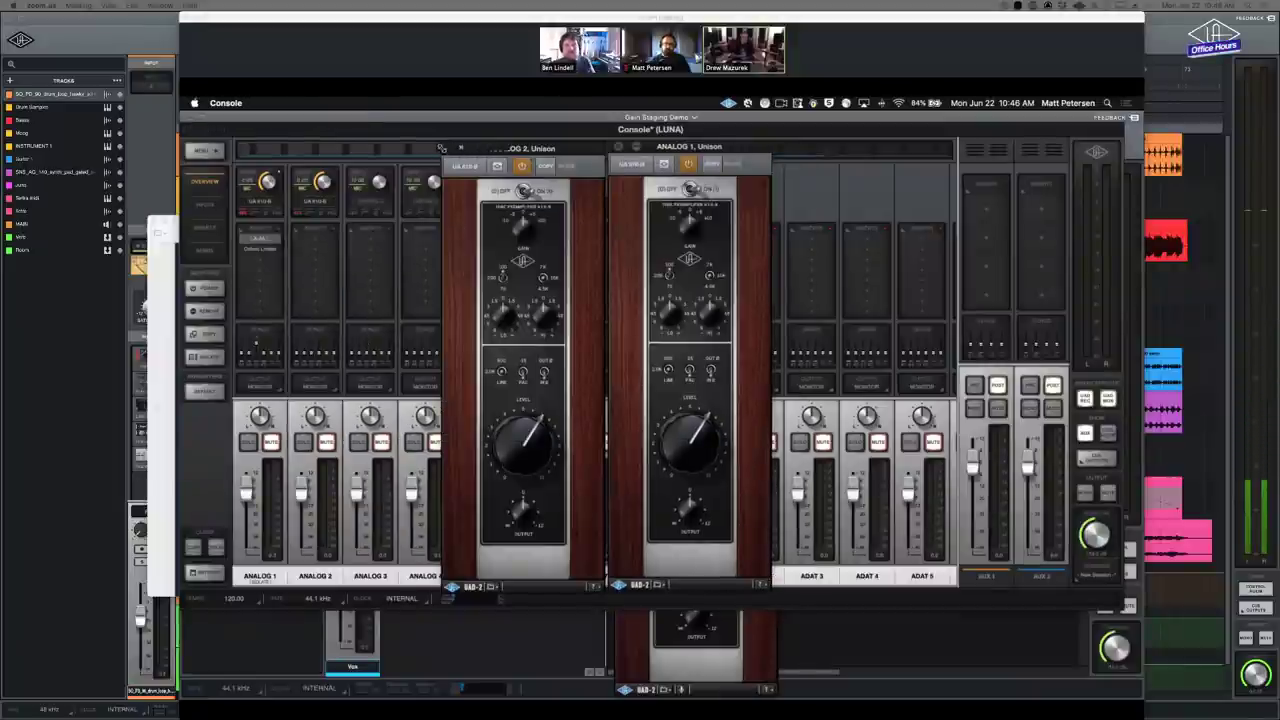
{"action": "left_click", "coordinate": [451, 149]}
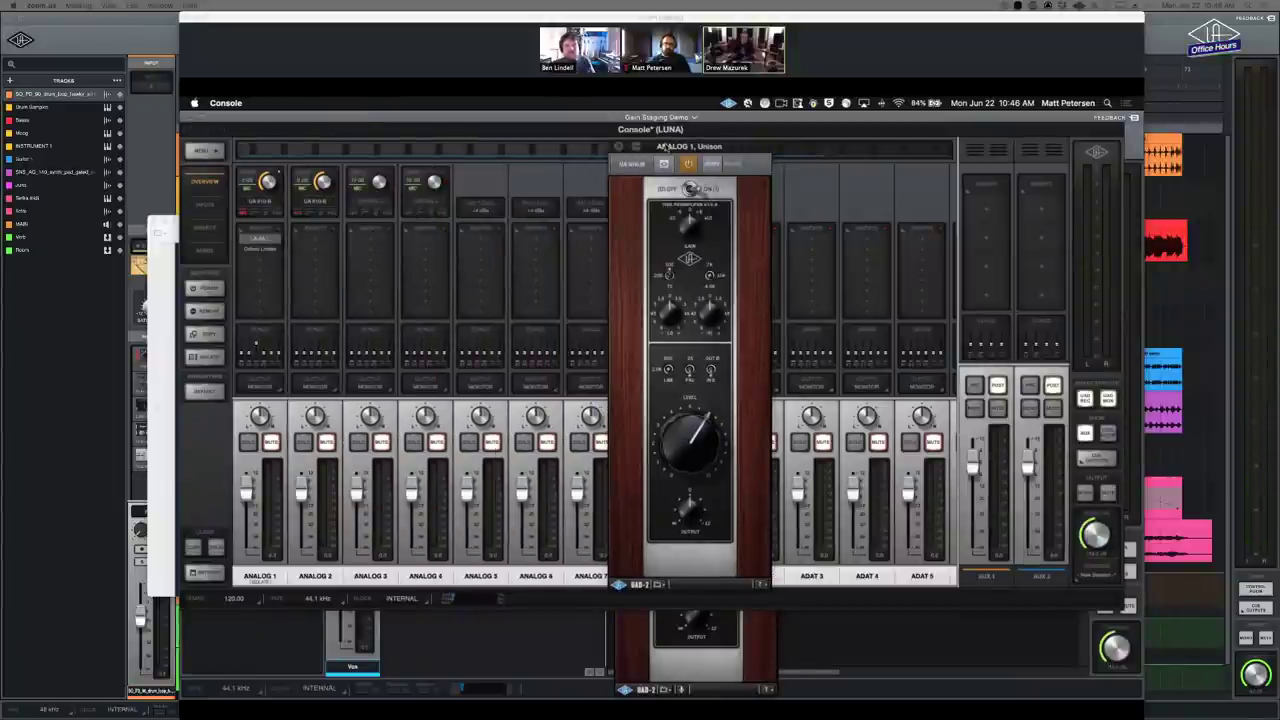
{"action": "left_click_drag", "start_coordinate": [670, 146], "coordinate": [444, 182]}
- Close LUNA's duplicate UA 610-B window, return to Console and reposition the Analog 1 UA 610-B so that channel's meter stays visible
{"action": "left_click", "coordinate": [632, 659]}
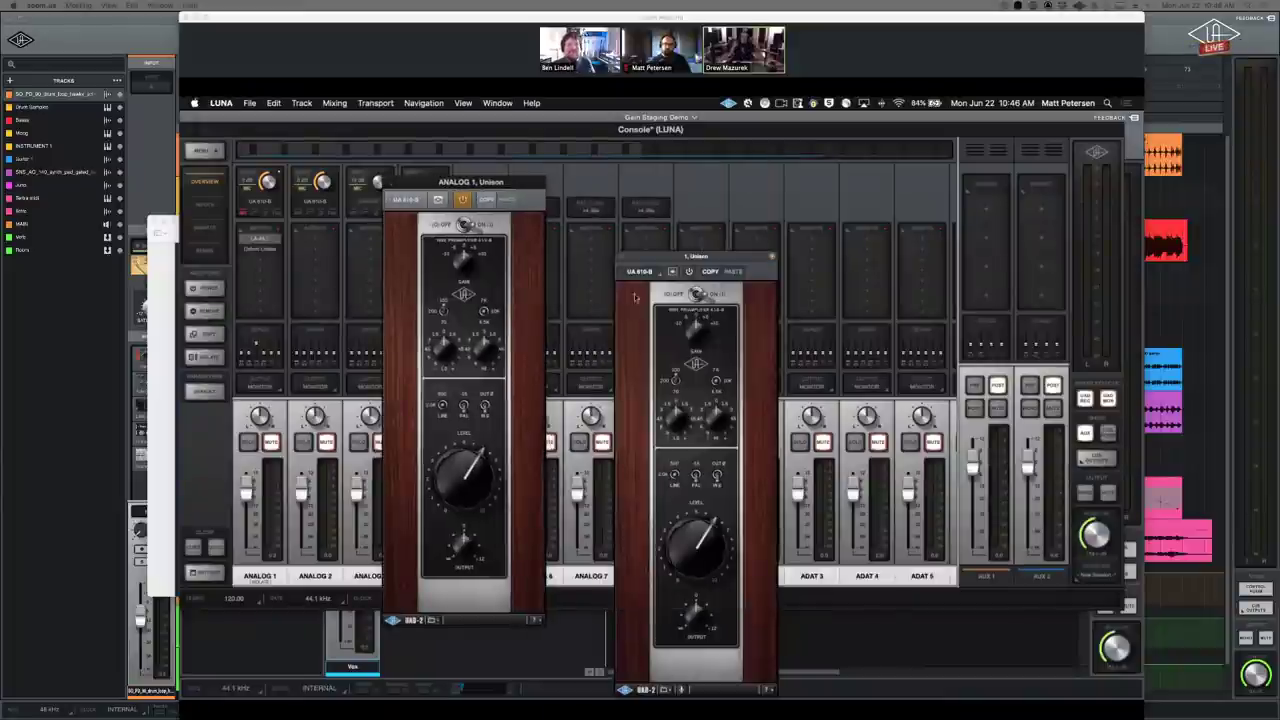
{"action": "key", "text": "super+w"}
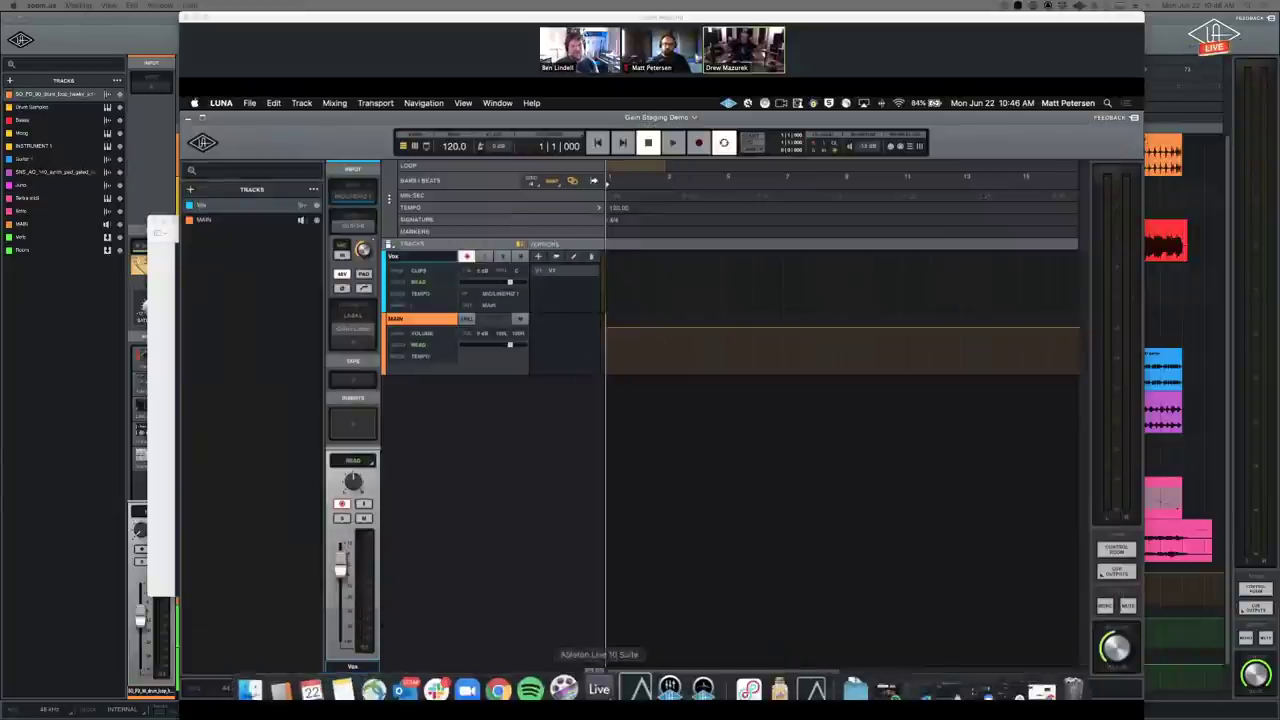
{"action": "left_click", "coordinate": [663, 682]}
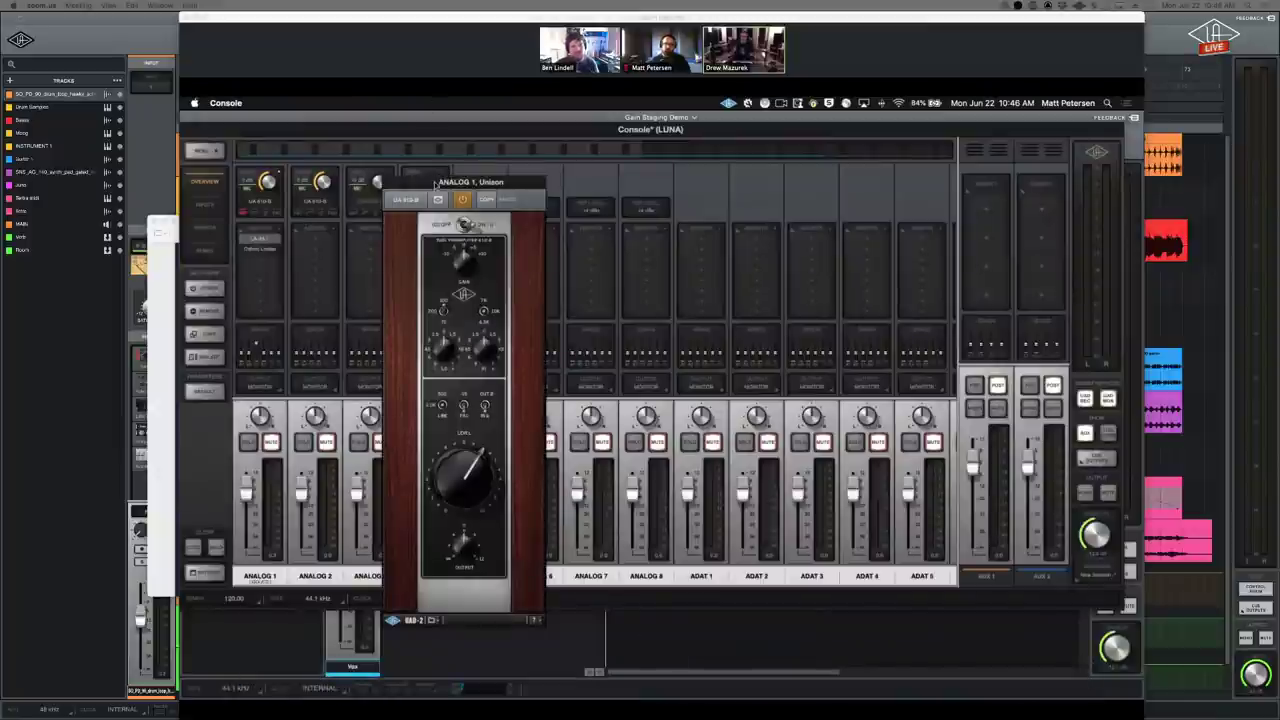
{"action": "left_click_drag", "start_coordinate": [435, 182], "coordinate": [630, 155]}
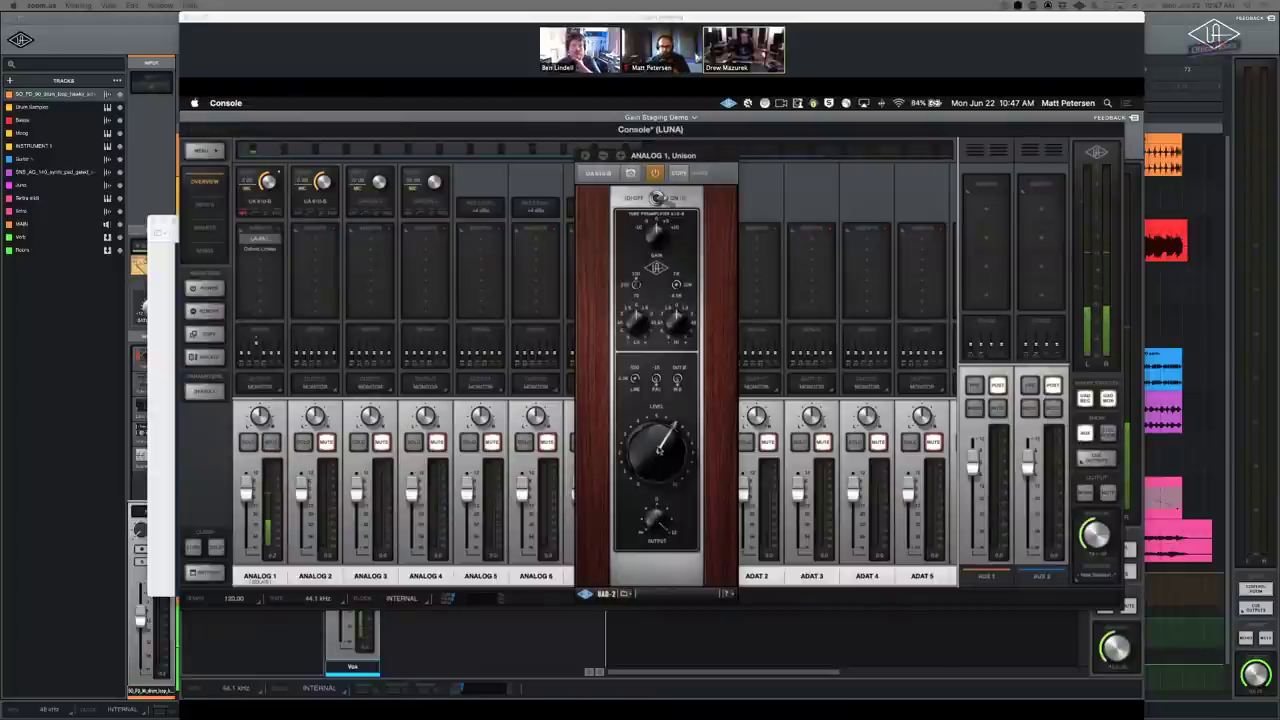
{"action": "left_click_drag", "start_coordinate": [648, 157], "coordinate": [587, 150]}
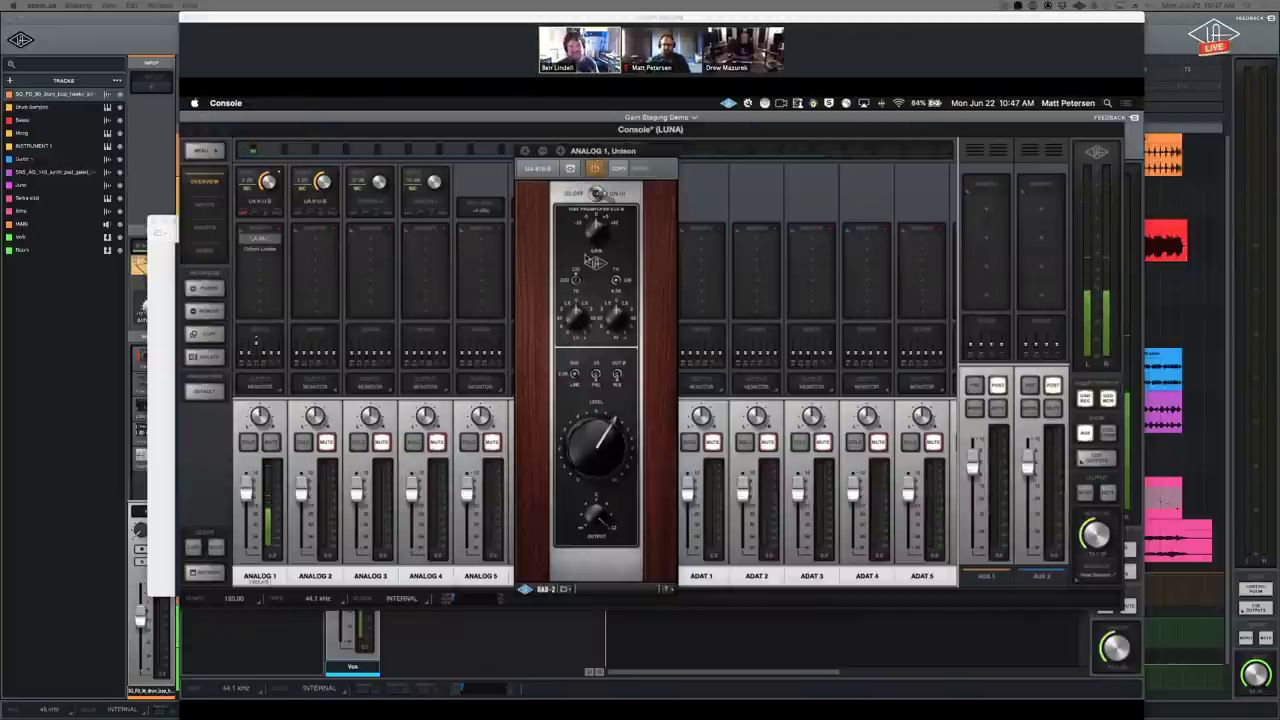
- Turn up the Gain and Level knobs on Analog 1's Unison UA 610-B and fine-tune Level against the channel meter
{"action": "left_click_drag", "start_coordinate": [603, 440], "coordinate": [605, 418]}
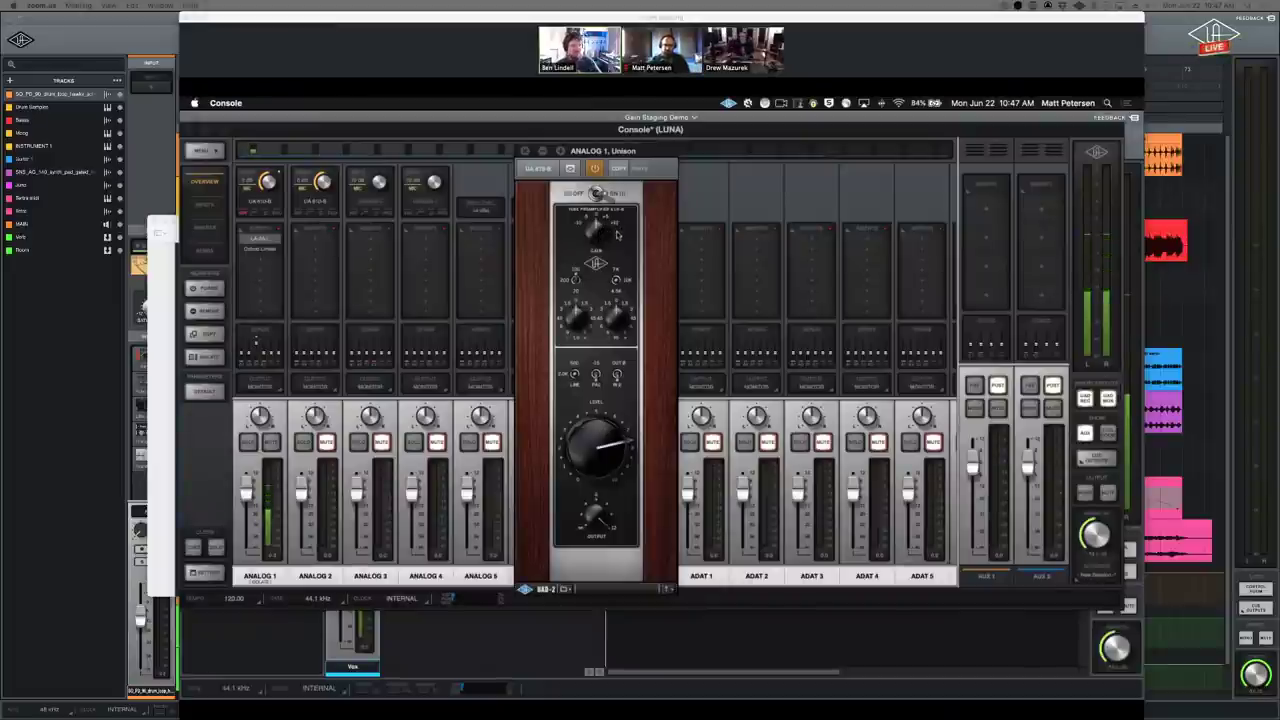
{"action": "left_click_drag", "start_coordinate": [601, 238], "coordinate": [602, 190]}
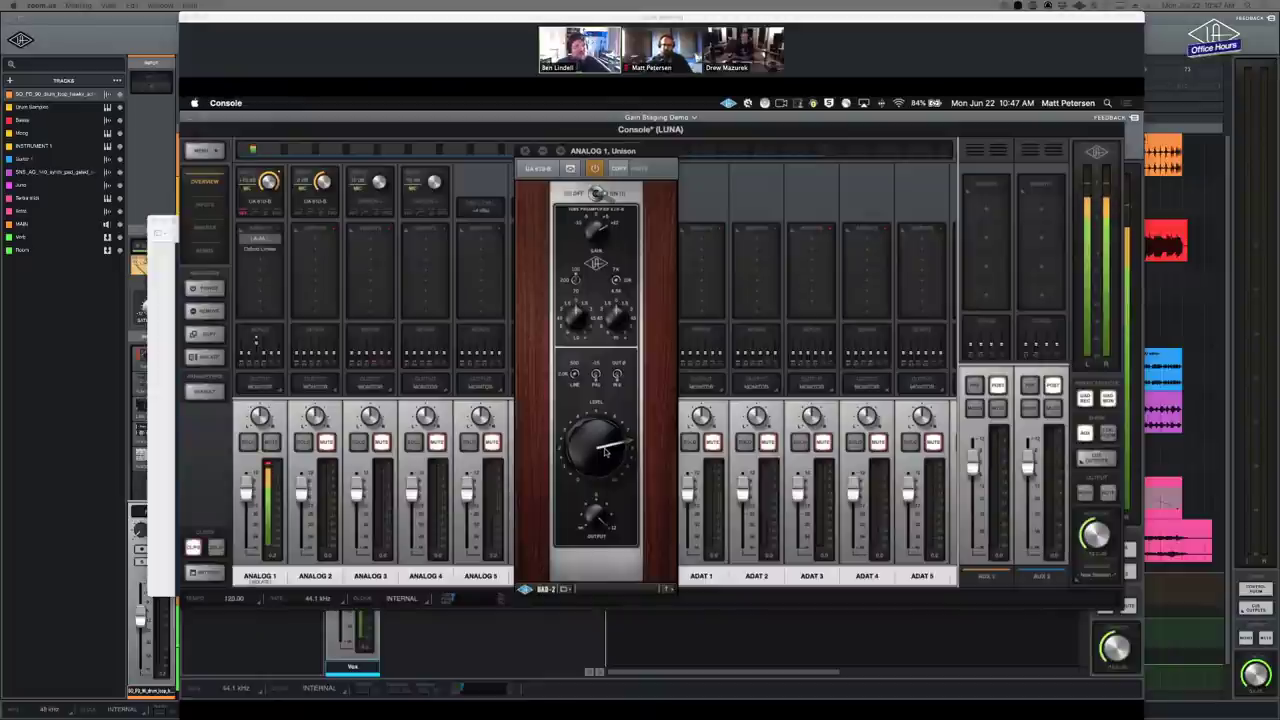
{"action": "left_click_drag", "start_coordinate": [597, 450], "coordinate": [592, 403]}
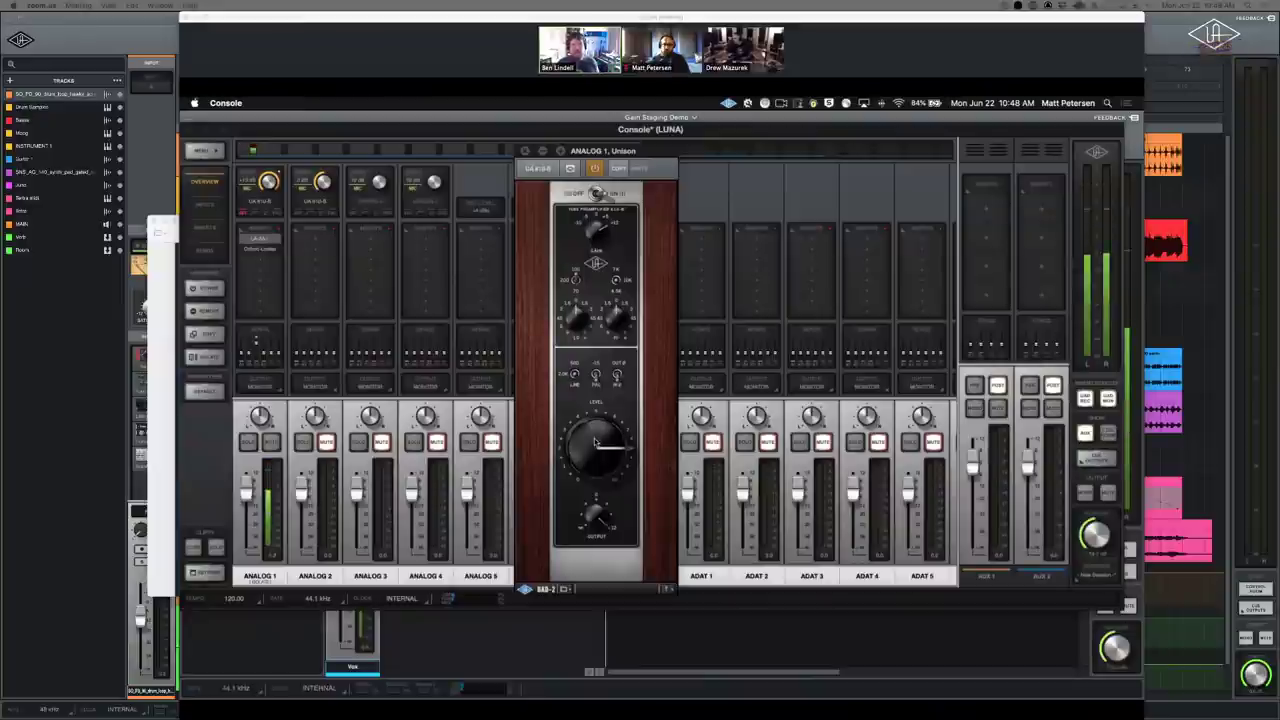
{"action": "left_click_drag", "start_coordinate": [596, 446], "coordinate": [596, 453]}
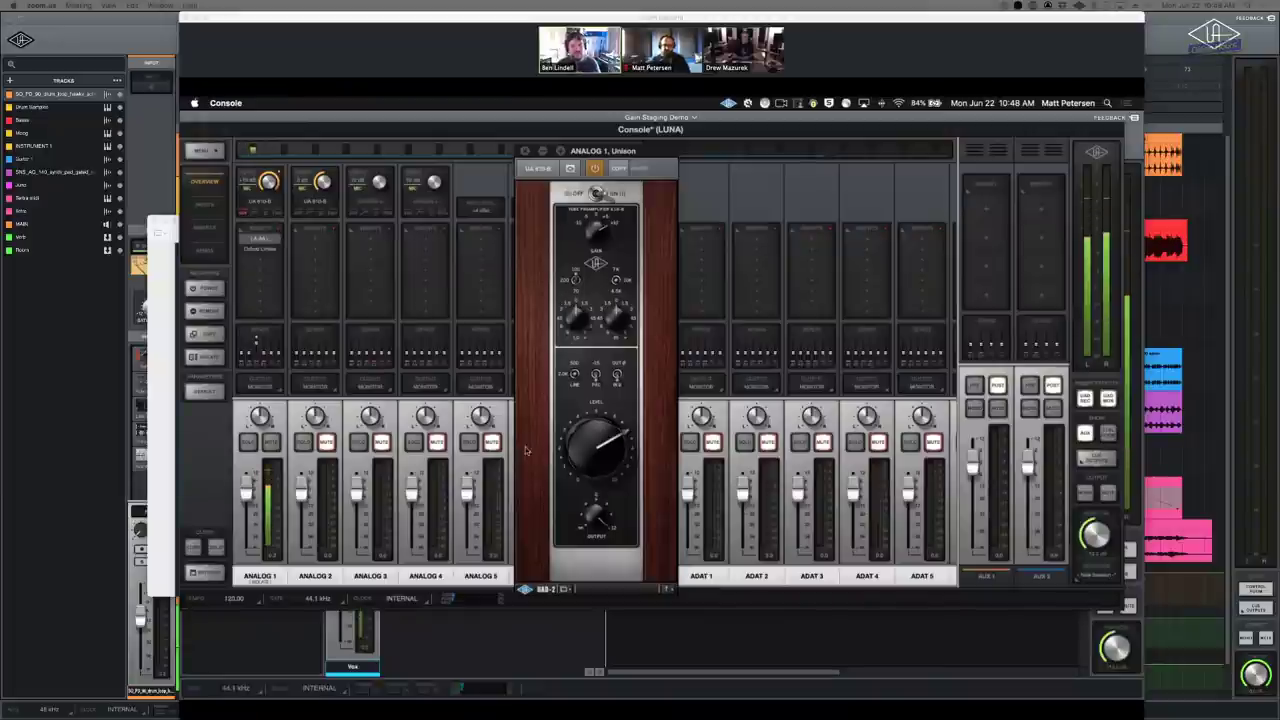
{"action": "left_click_drag", "start_coordinate": [614, 150], "coordinate": [640, 155]}
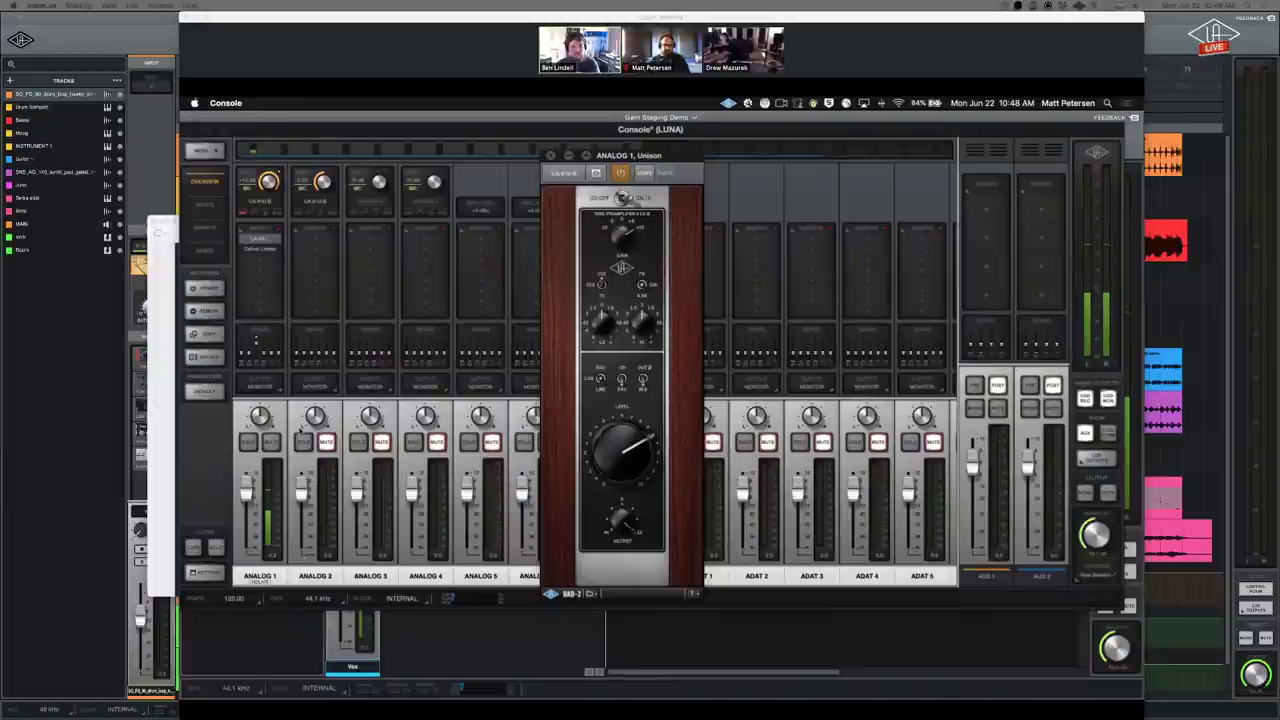
- Move the UA 610-B from Analog 1's Unison slot to Insert 2 and vary its Level knob to compare the metering
{"action": "left_click", "coordinate": [261, 251]}
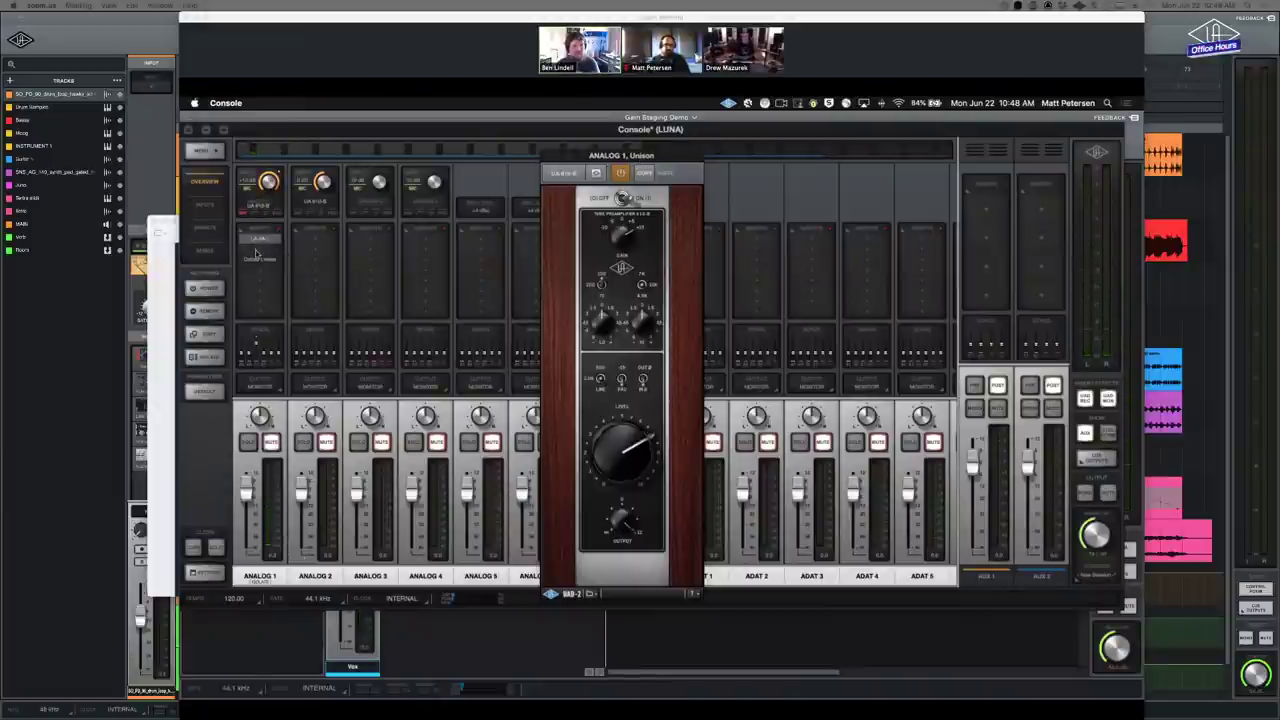
{"action": "left_click", "coordinate": [258, 250]}
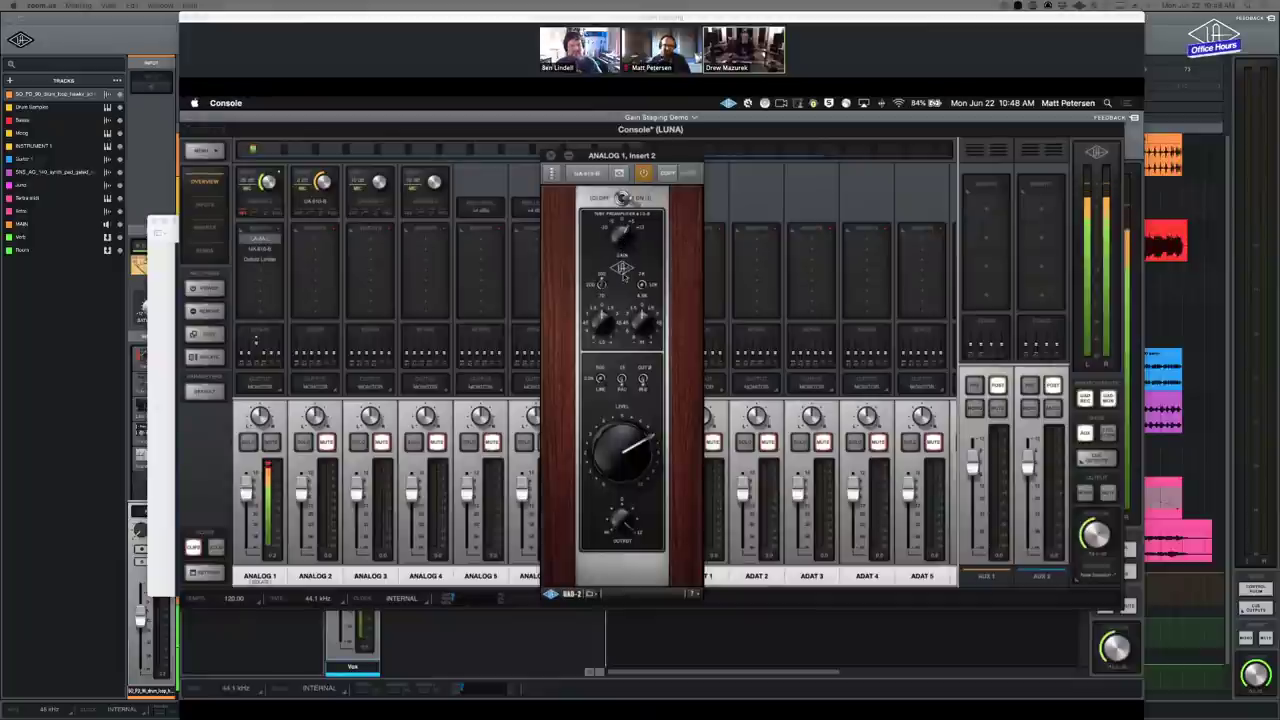
{"action": "mouse_move", "coordinate": [621, 445]}
{"action": "left_mouse_down"}
{"action": "mouse_move", "coordinate": [617, 462]}
{"action": "mouse_move", "coordinate": [612, 445]}
{"action": "left_mouse_up"}
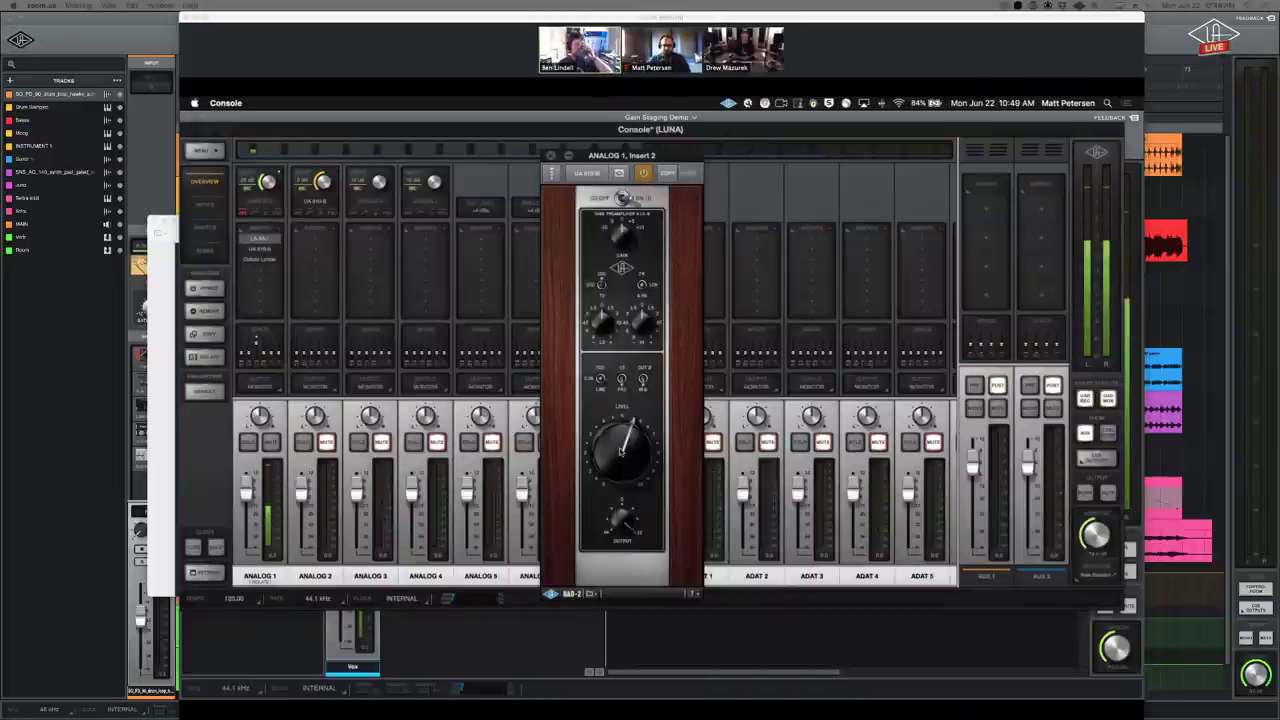
{"action": "left_click_drag", "start_coordinate": [620, 450], "coordinate": [621, 457]}
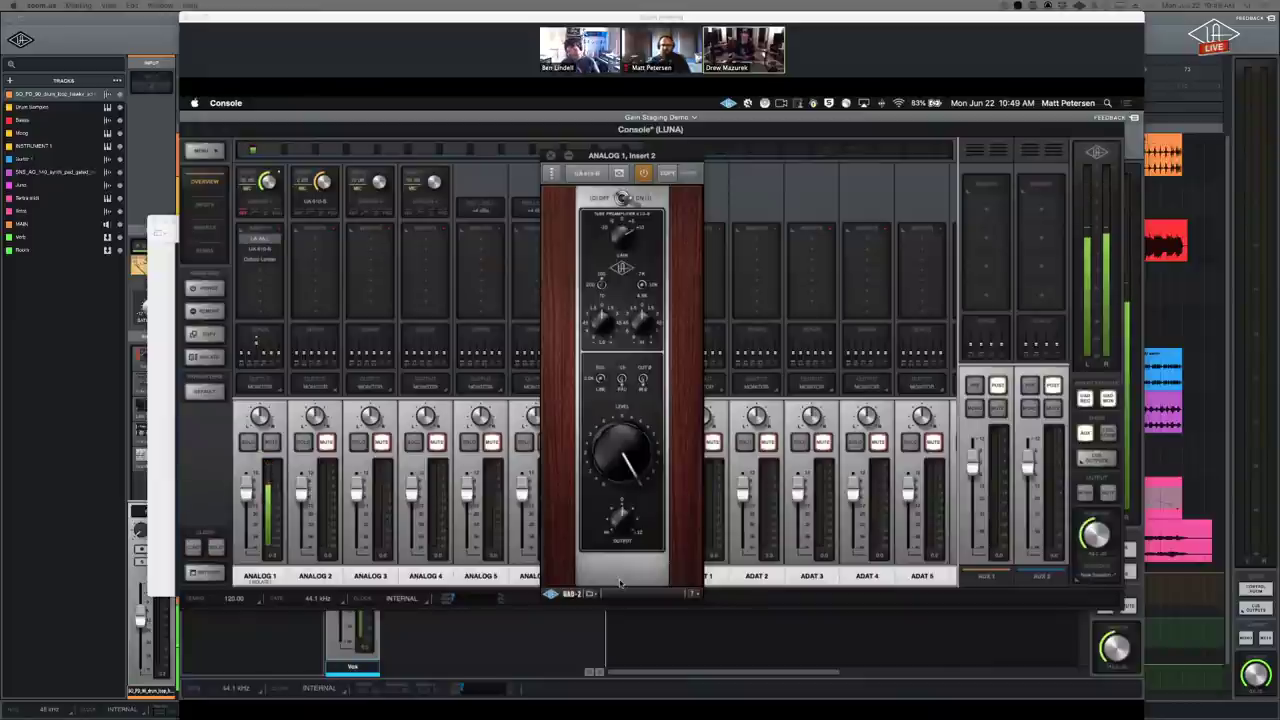
{"action": "left_click_drag", "start_coordinate": [611, 456], "coordinate": [612, 514]}
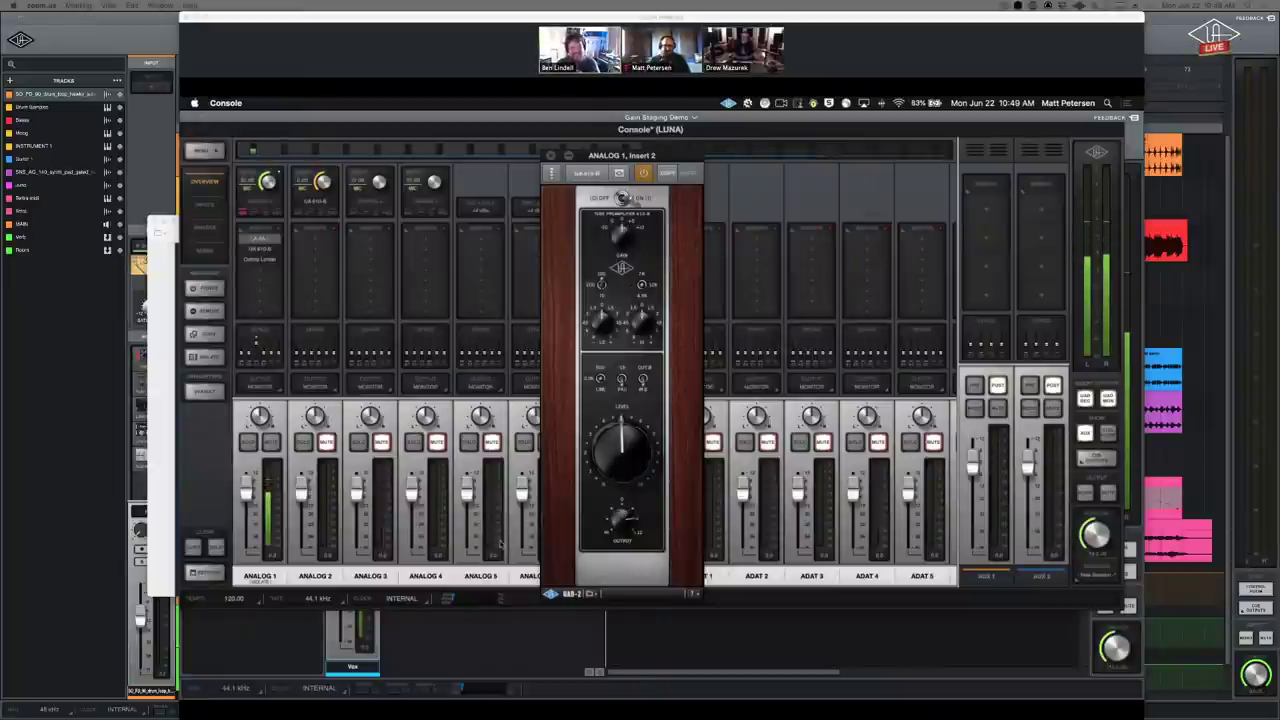
{"action": "left_click", "coordinate": [276, 220]}
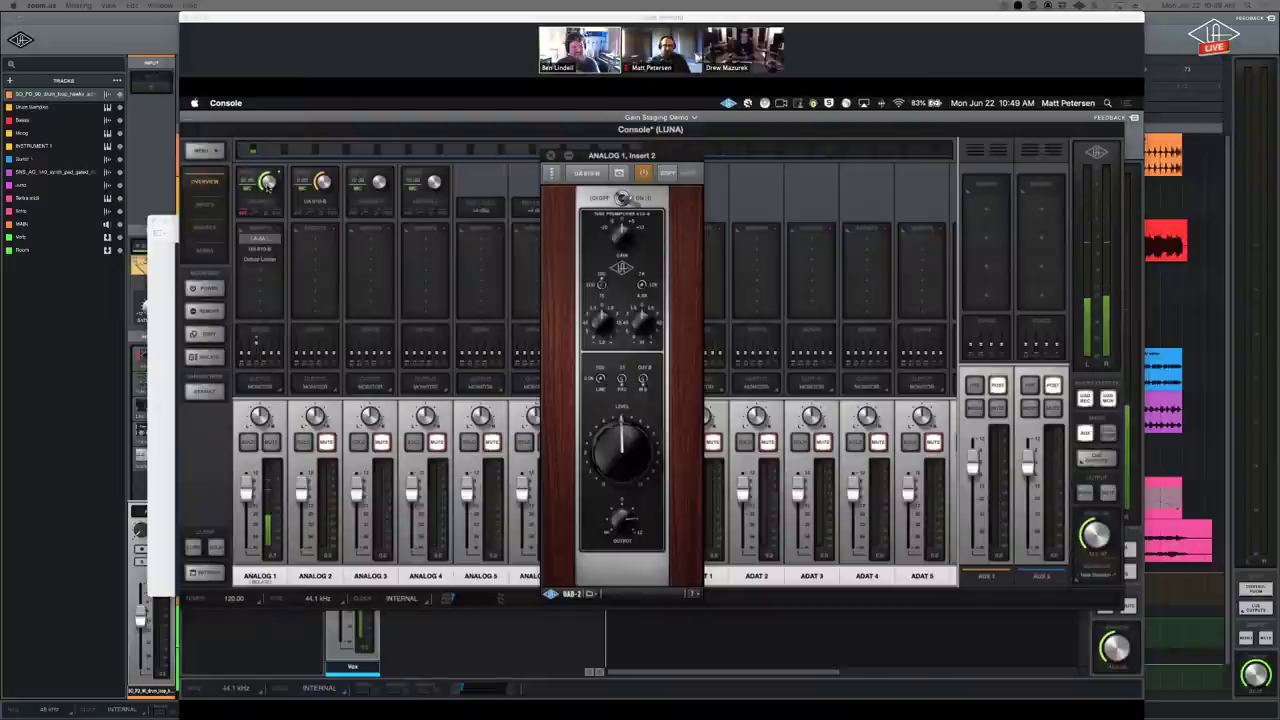
{"action": "left_click_drag", "start_coordinate": [633, 462], "coordinate": [631, 503]}
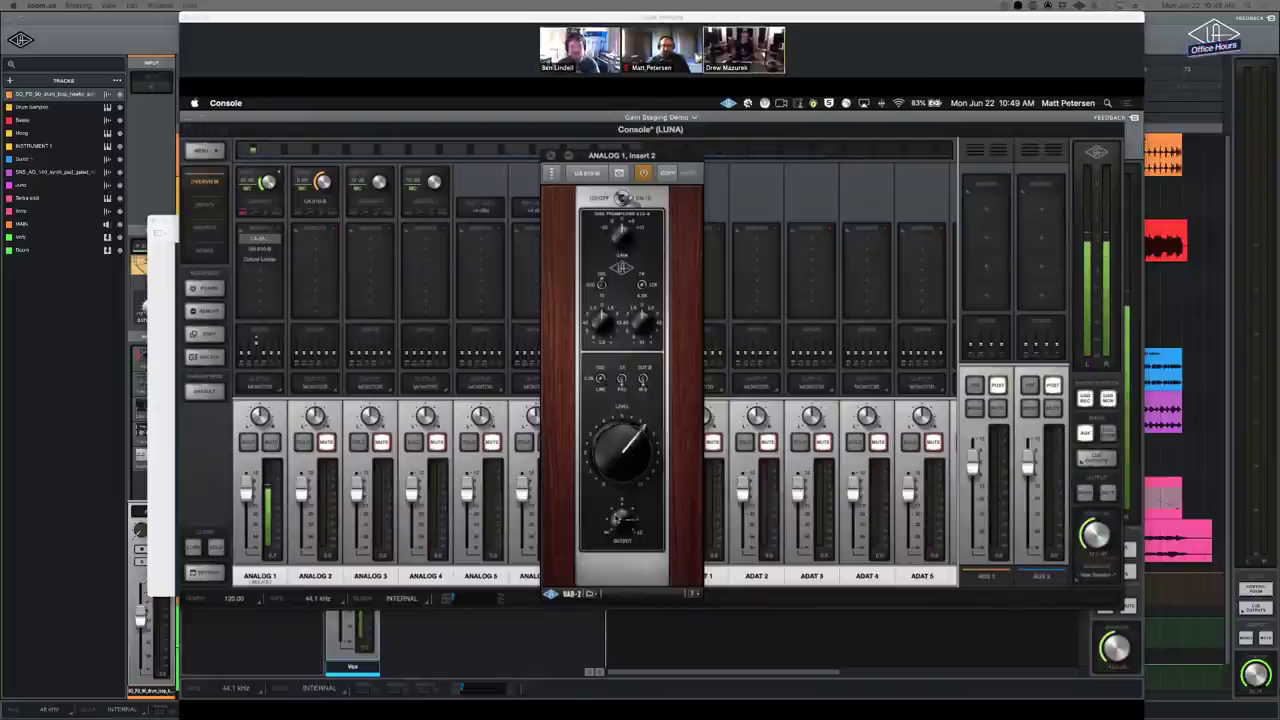
- Turn up the Level knob on Analog 1's Insert 2 UA 610-B and reposition its window closer to the Analog 1 channel strip
{"action": "left_click", "coordinate": [270, 202]}
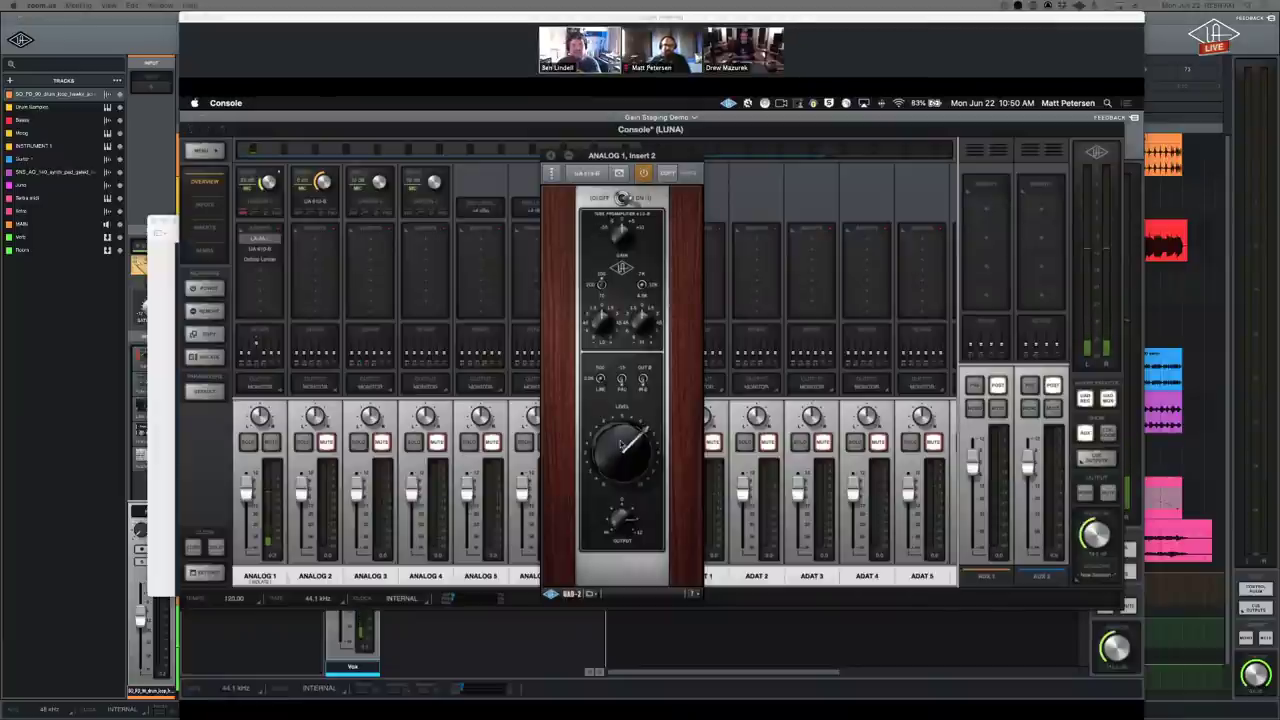
{"action": "left_click_drag", "start_coordinate": [621, 452], "coordinate": [620, 442]}
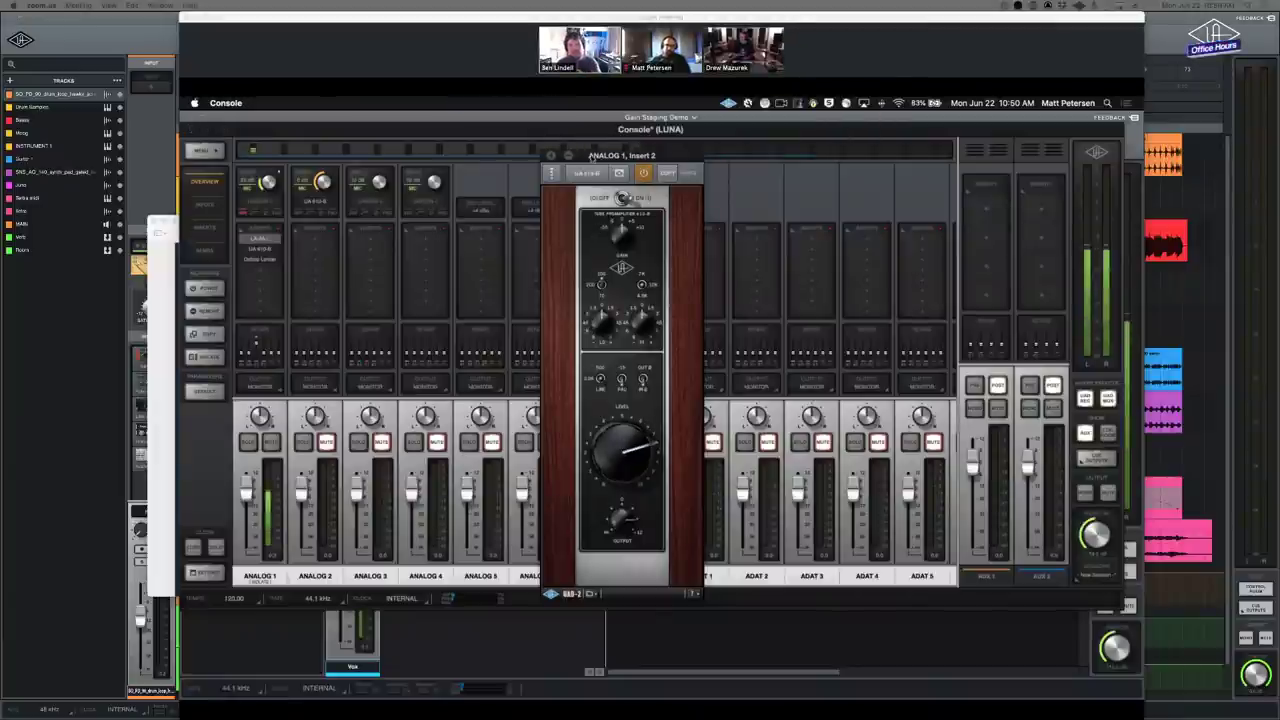
{"action": "left_click_drag", "start_coordinate": [589, 155], "coordinate": [567, 177]}
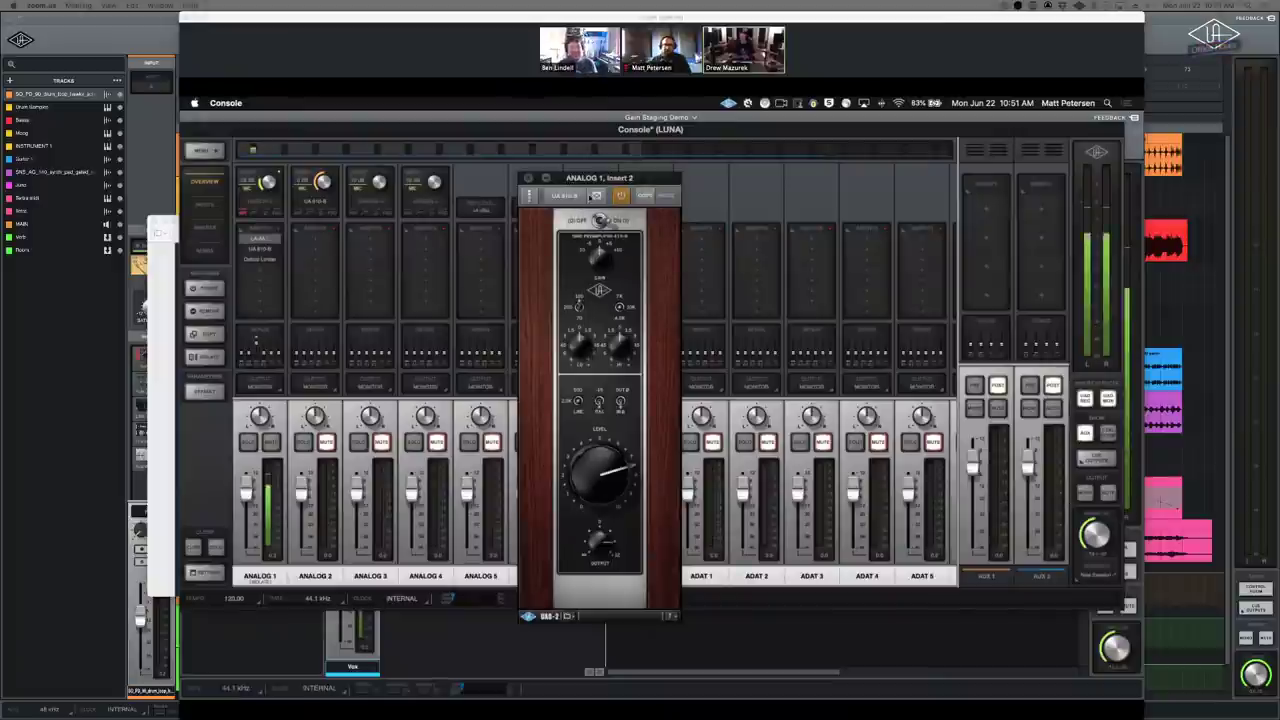
{"action": "left_click_drag", "start_coordinate": [568, 178], "coordinate": [502, 143]}
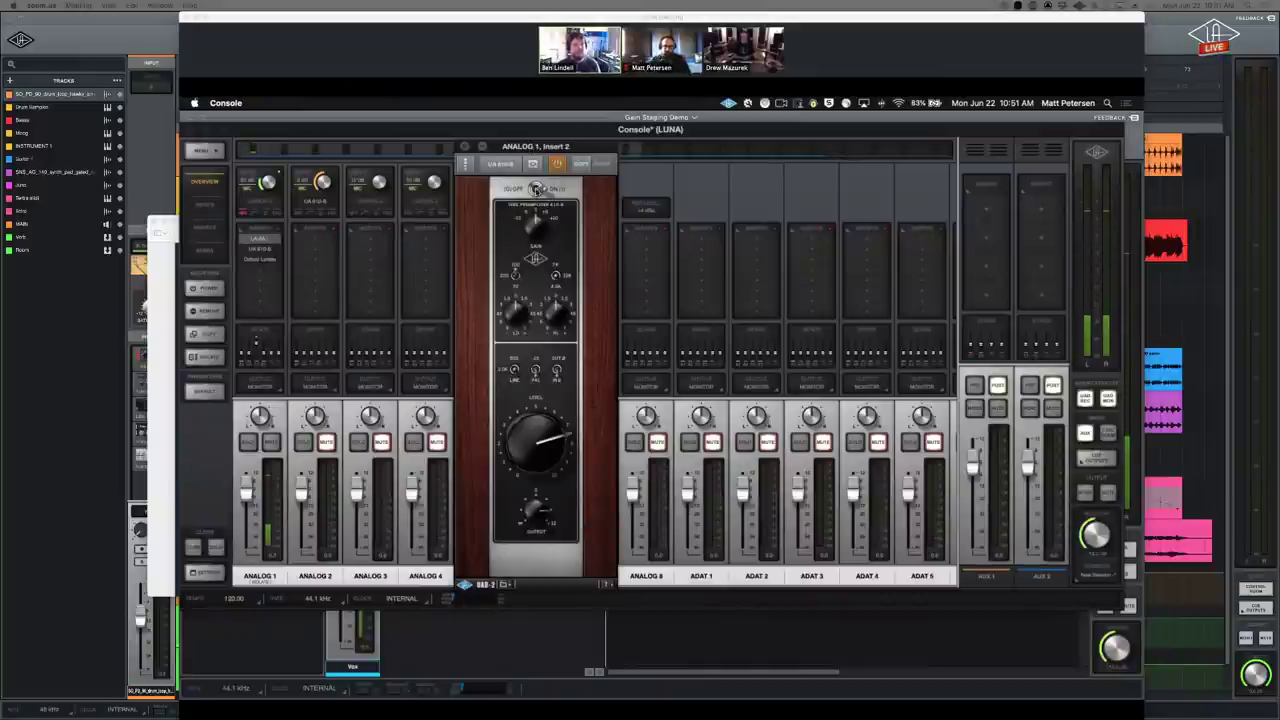
{"action": "left_click", "coordinate": [268, 155]}
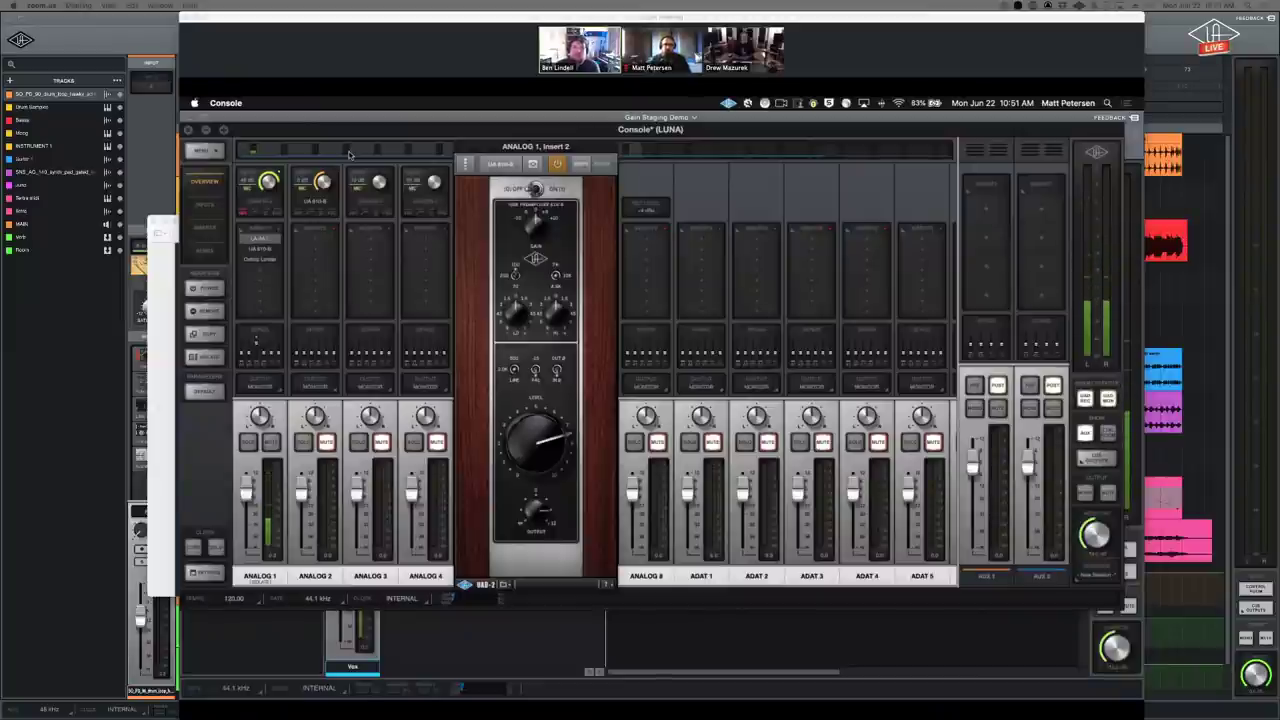
{"action": "left_click_drag", "start_coordinate": [496, 150], "coordinate": [489, 149]}
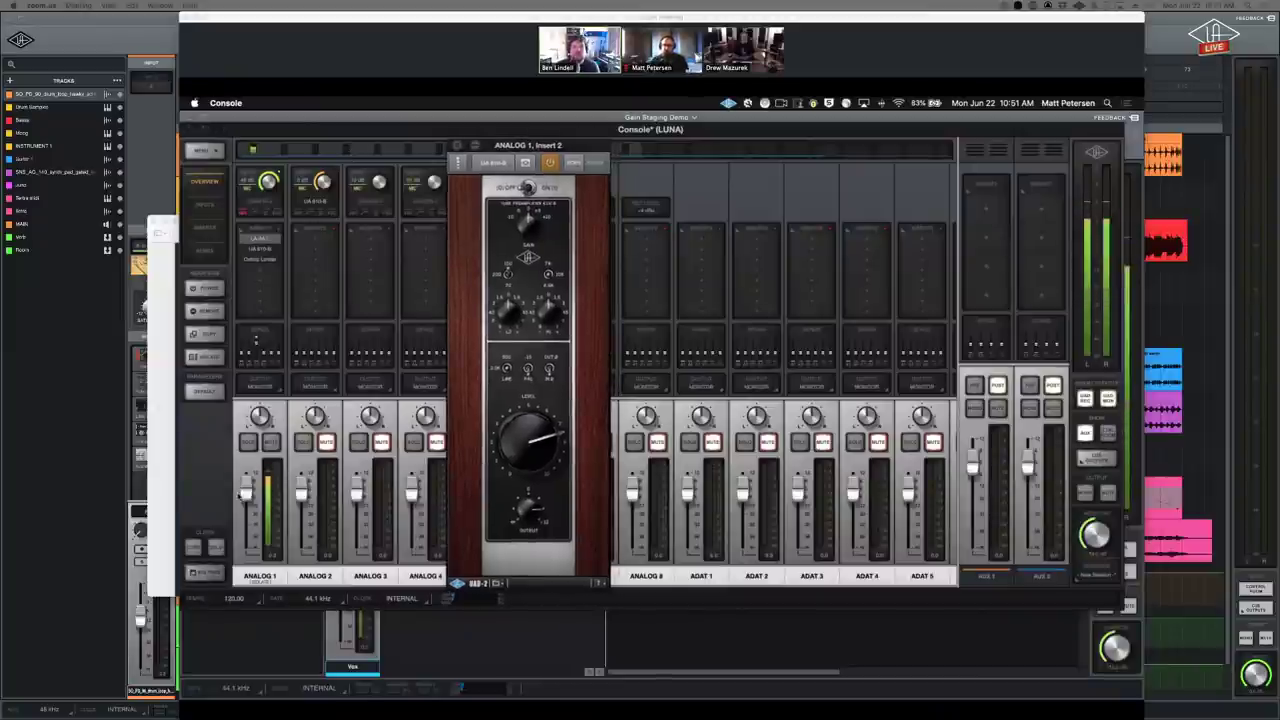
- Check the Vox track's meter in LUNA, return to Console and nudge the UA 610-B window further aside
{"action": "left_click", "coordinate": [423, 634]}
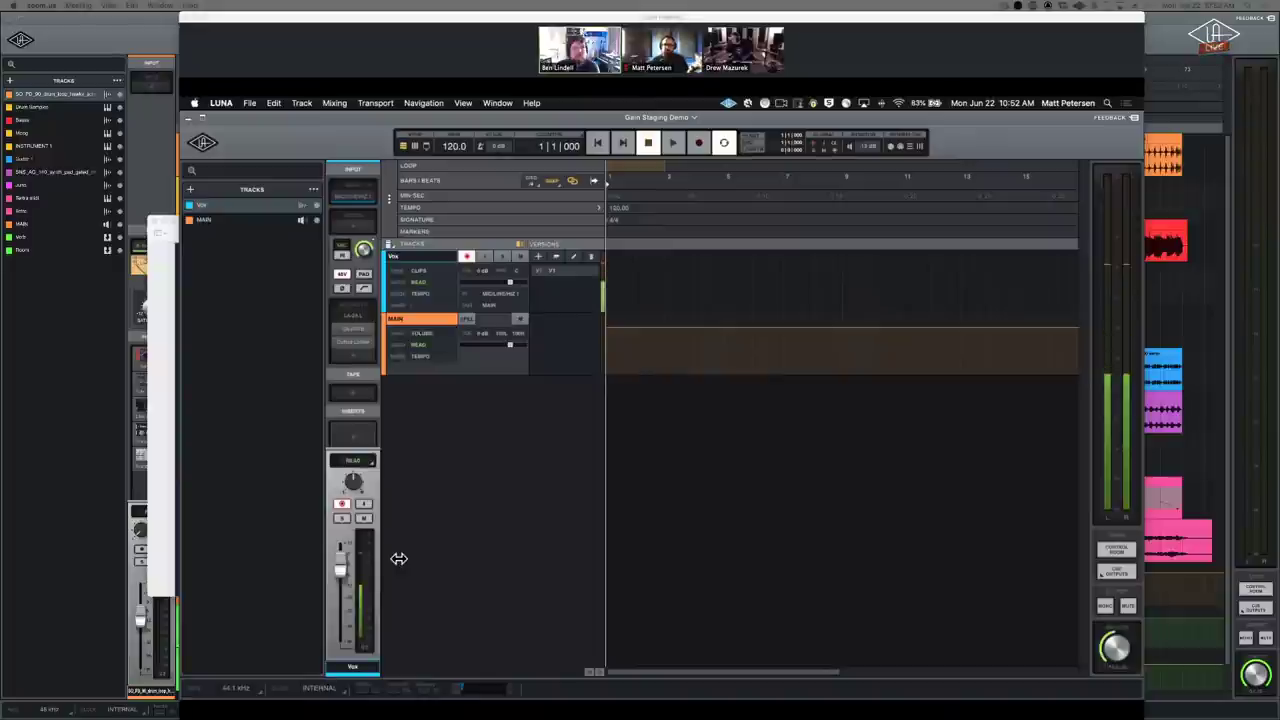
{"action": "mouse_move", "coordinate": [480, 700]}
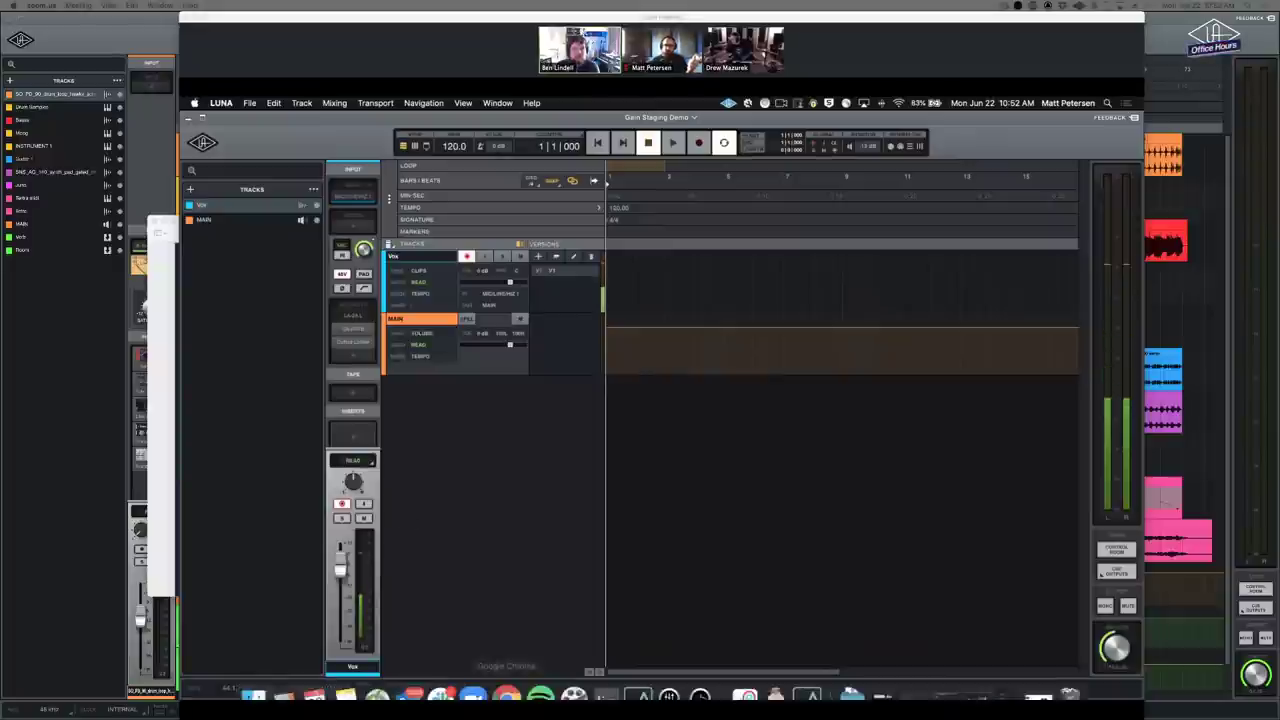
{"action": "left_click", "coordinate": [665, 680]}
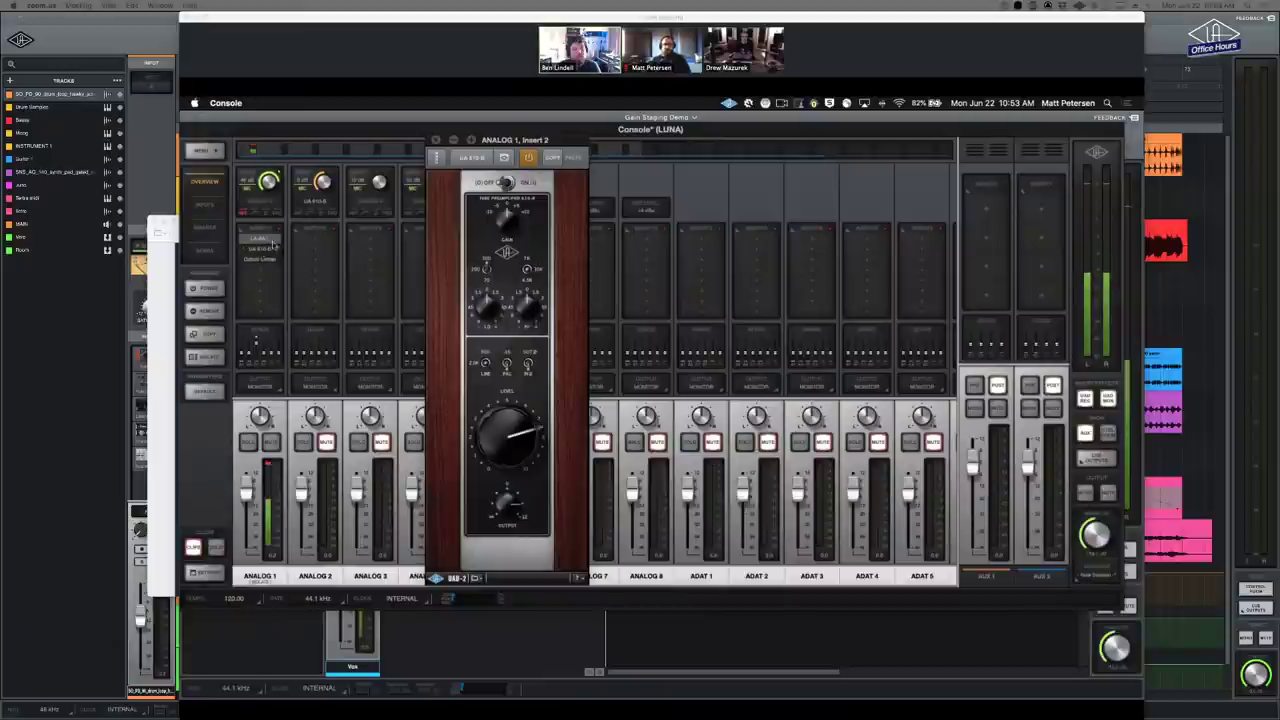
{"action": "left_click_drag", "start_coordinate": [485, 141], "coordinate": [475, 135]}
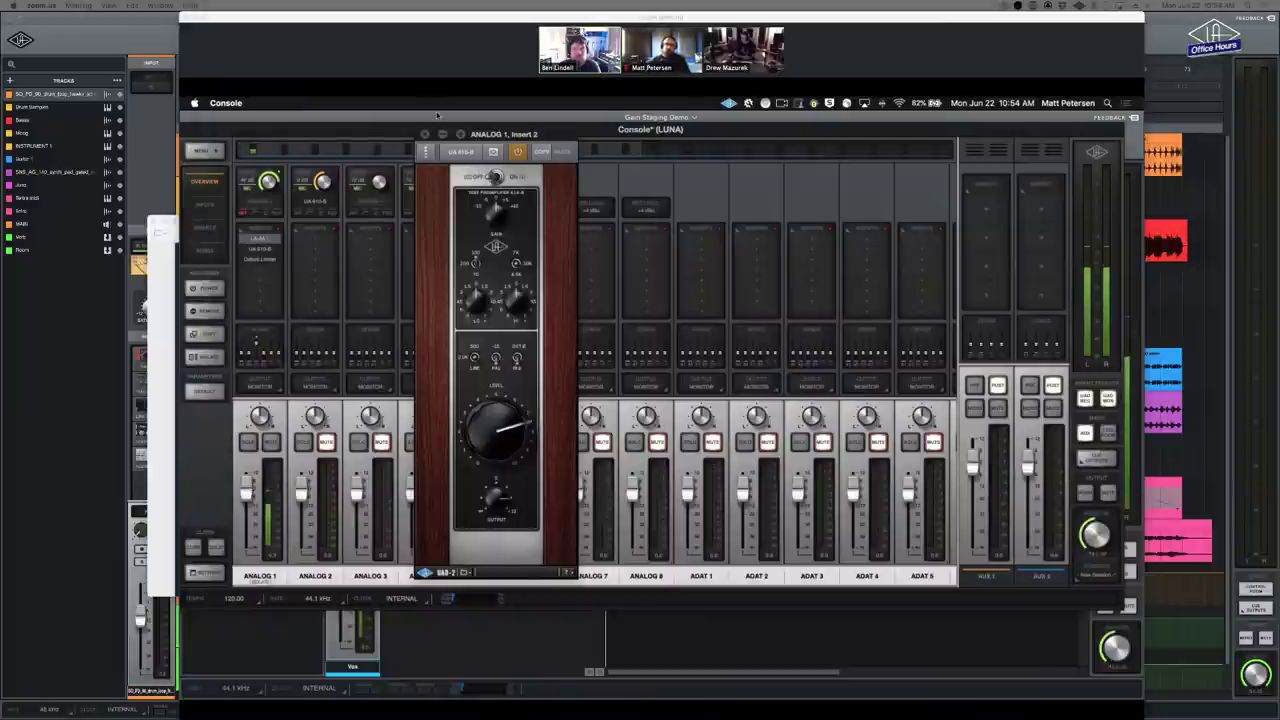
- Review Console's hardware and display settings, keep metering at Post-Fader, and move Analog 1's fader to observe its meter
{"action": "left_click", "coordinate": [205, 572]}
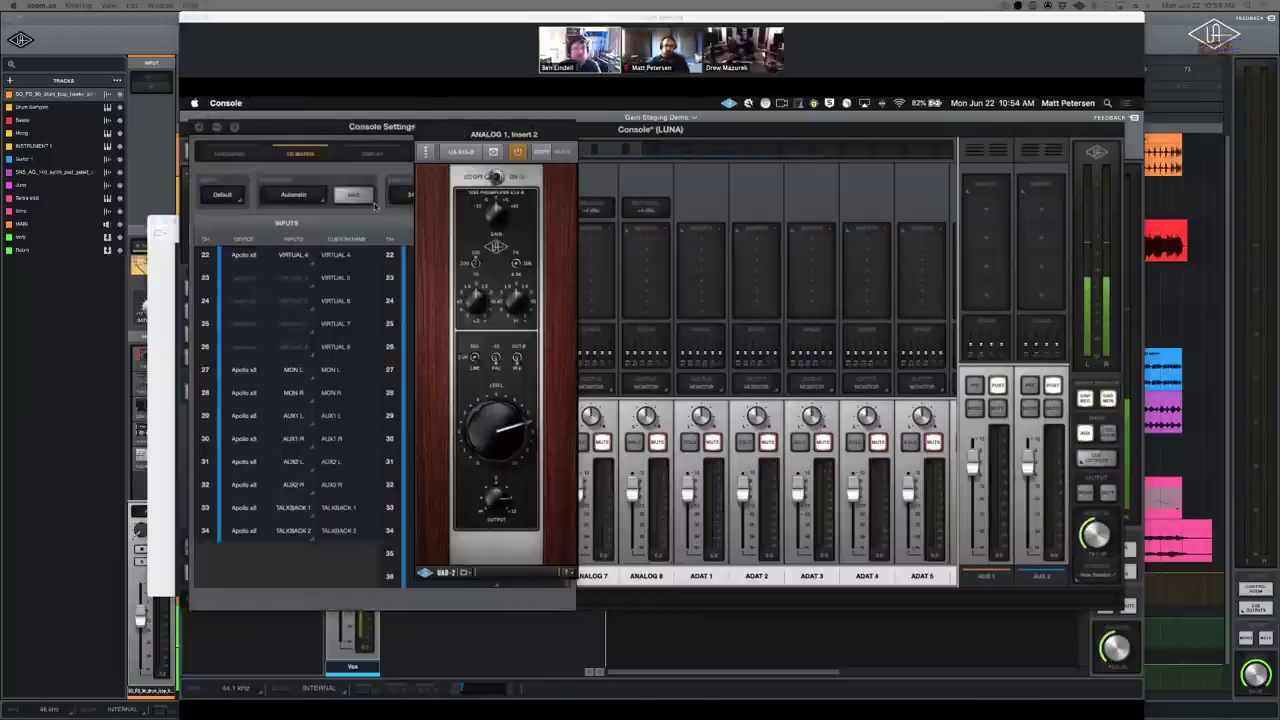
{"action": "left_click", "coordinate": [253, 170]}
{"action": "left_click", "coordinate": [236, 155]}
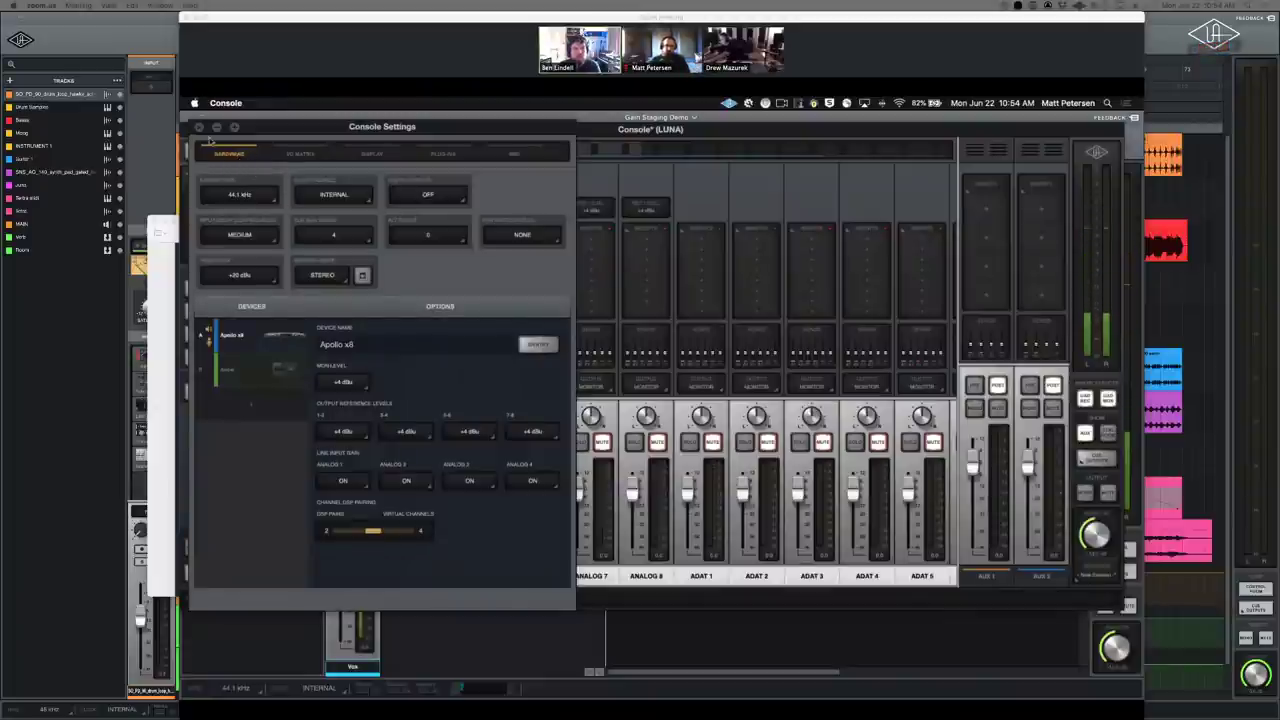
{"action": "left_click", "coordinate": [372, 153]}
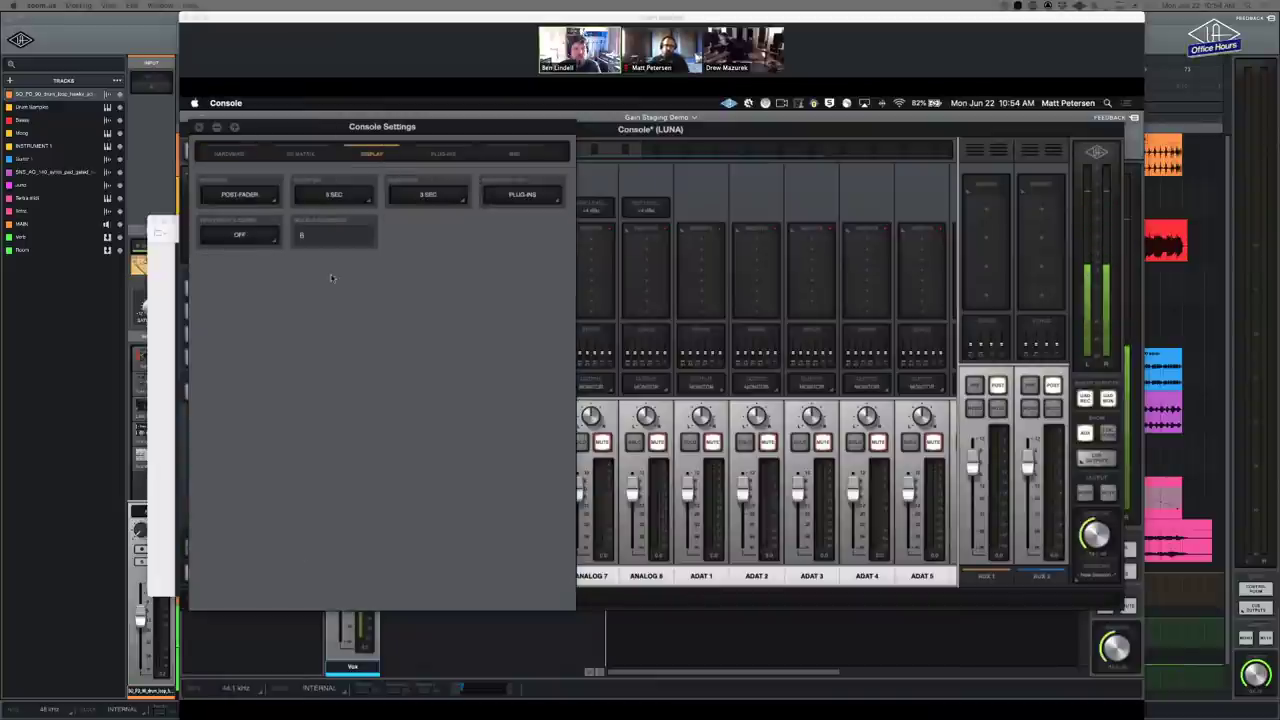
{"action": "left_click", "coordinate": [258, 196]}
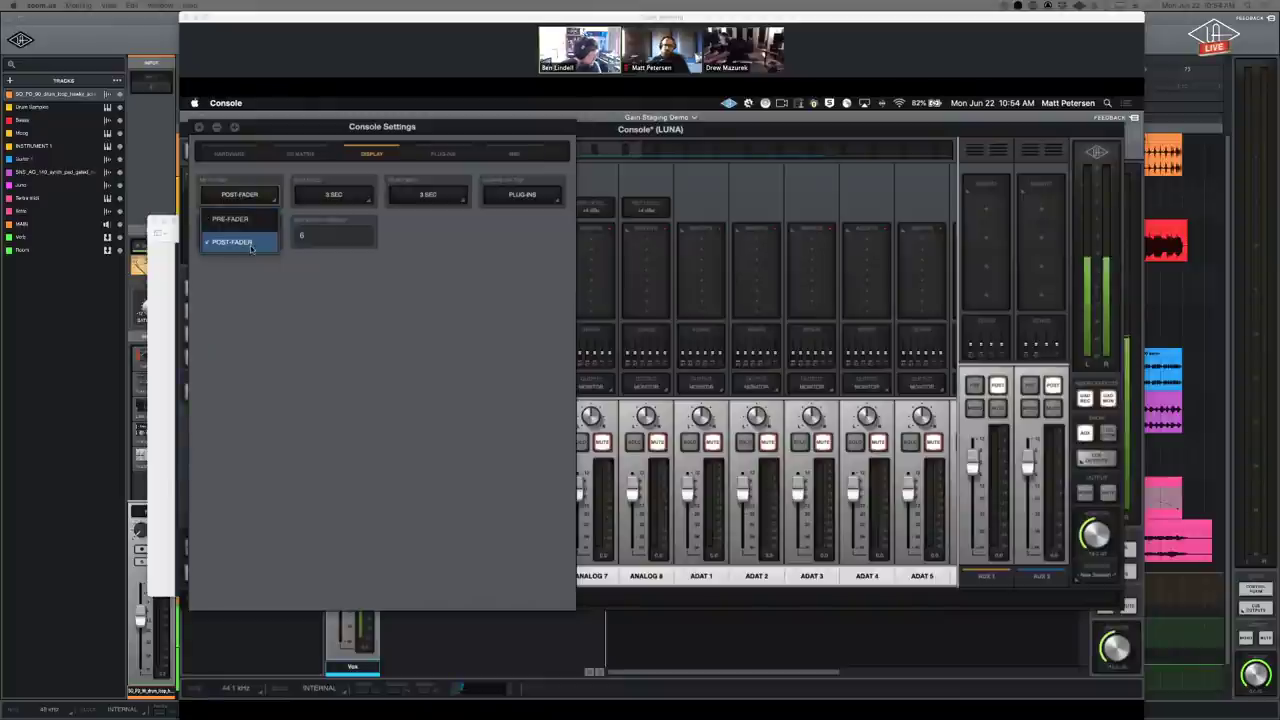
{"action": "left_click", "coordinate": [251, 243]}
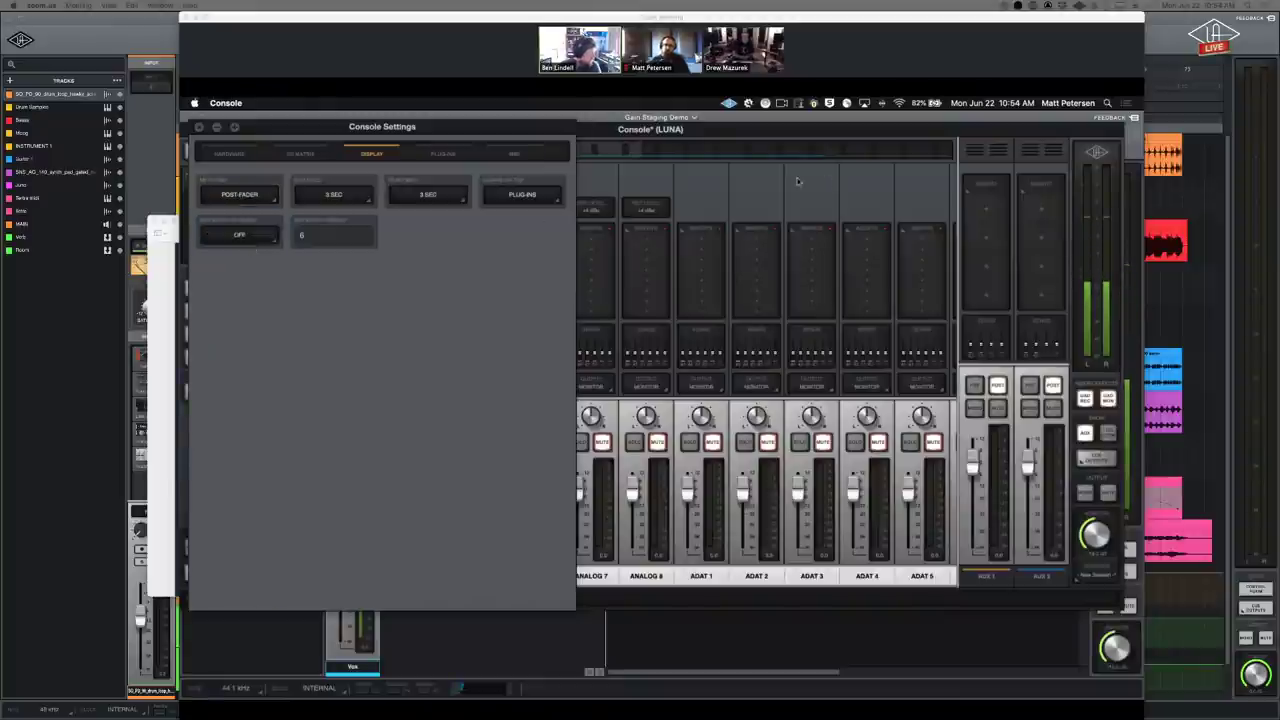
{"action": "left_click", "coordinate": [278, 500]}
{"action": "mouse_move", "coordinate": [246, 488]}
{"action": "left_mouse_down"}
{"action": "mouse_move", "coordinate": [250, 518]}
{"action": "mouse_move", "coordinate": [252, 492]}
{"action": "left_mouse_up"}
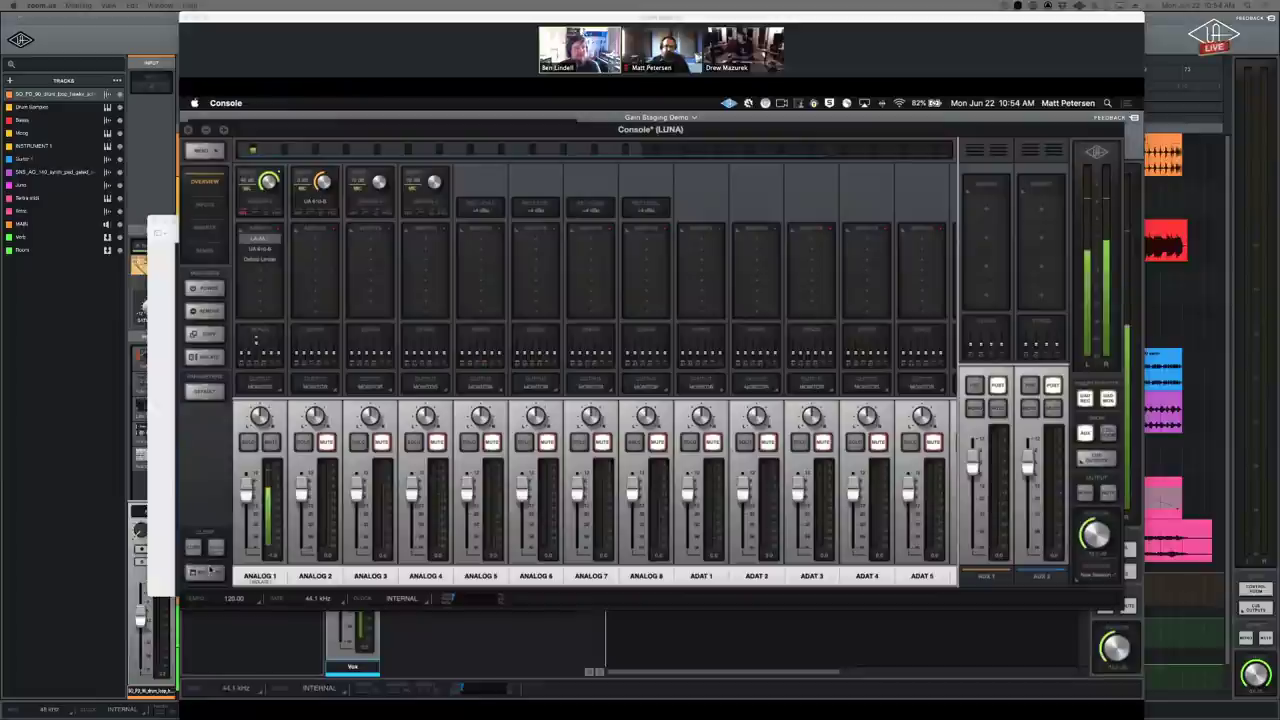
- Set Console's metering to Pre-Fader and move Analog 1's fader to compare the meter's response
{"action": "left_click", "coordinate": [210, 570]}
{"action": "left_click", "coordinate": [240, 194]}
{"action": "left_click", "coordinate": [240, 216]}
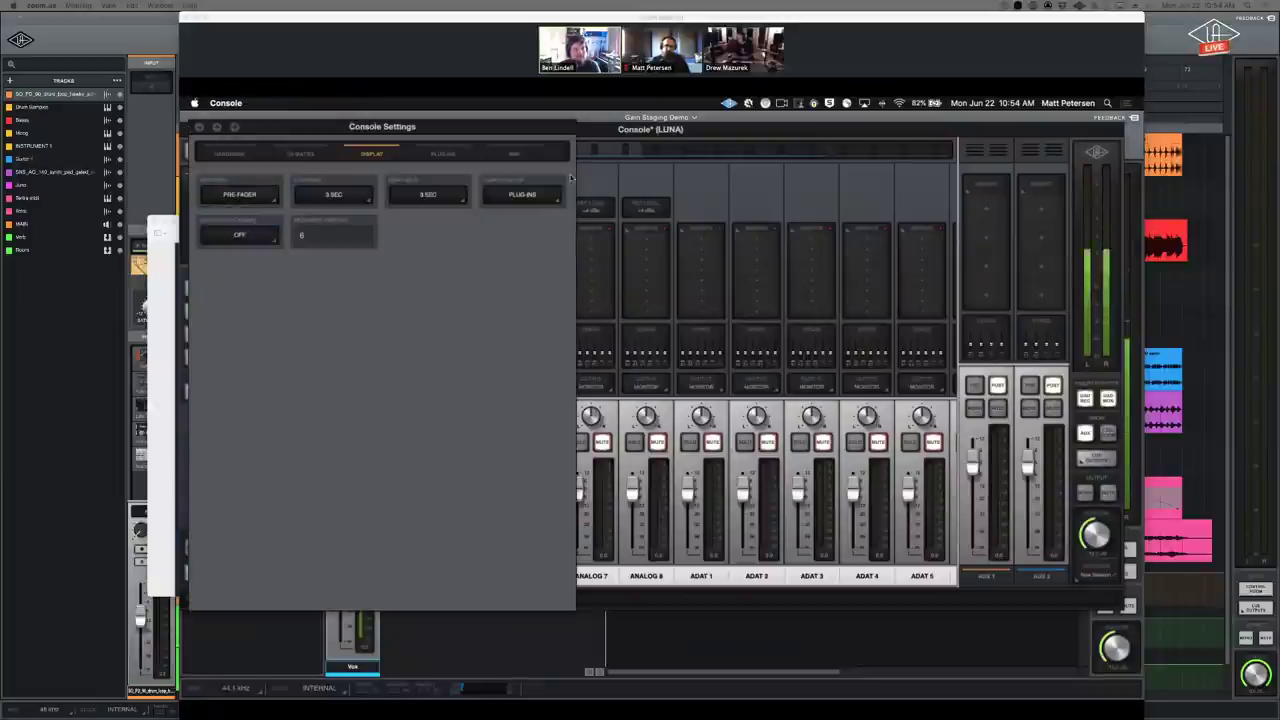
{"action": "left_click", "coordinate": [580, 180]}
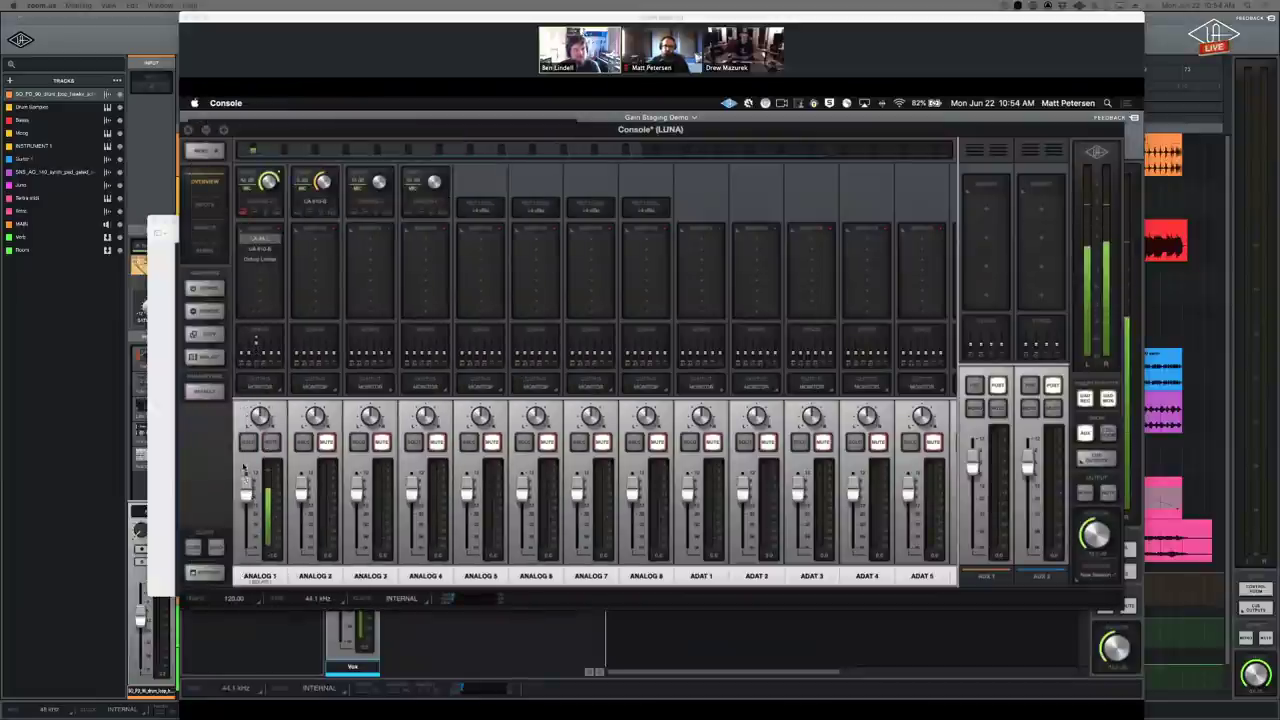
{"action": "left_click_drag", "start_coordinate": [243, 468], "coordinate": [245, 500]}
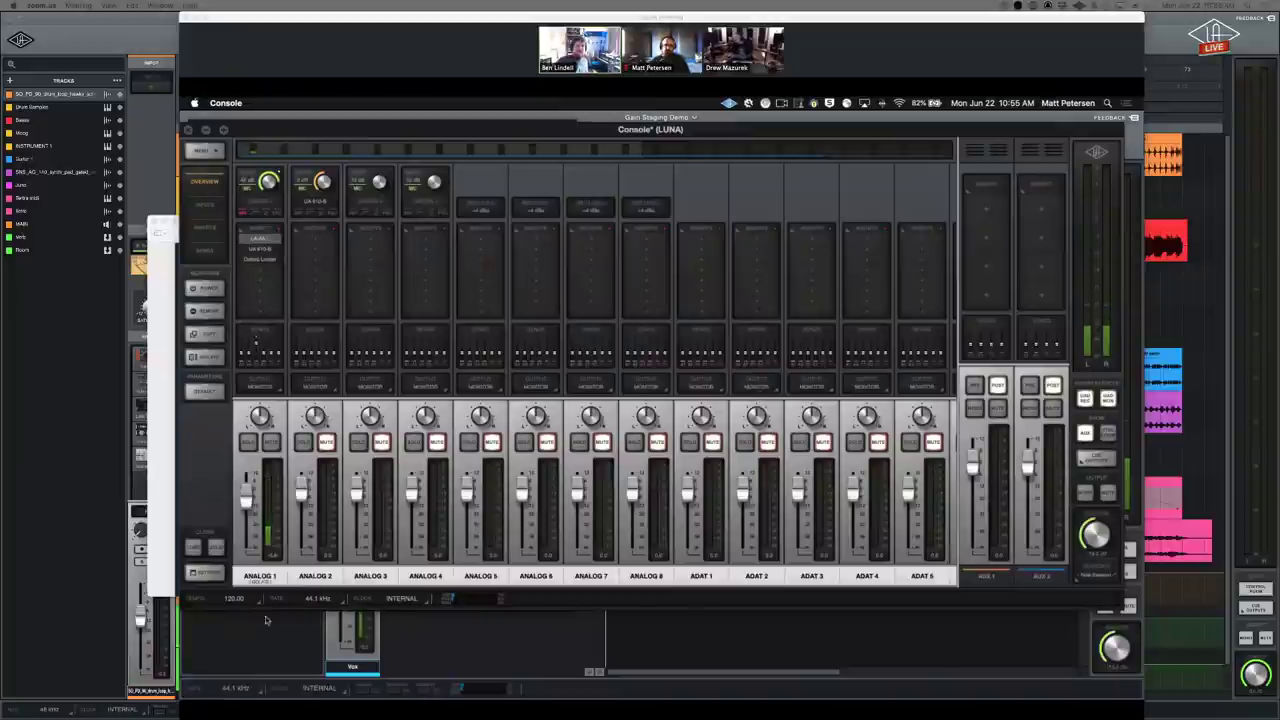
- Switch to LUNA, examine the metering choices in its display options, and return to Console
{"action": "left_click", "coordinate": [205, 572]}
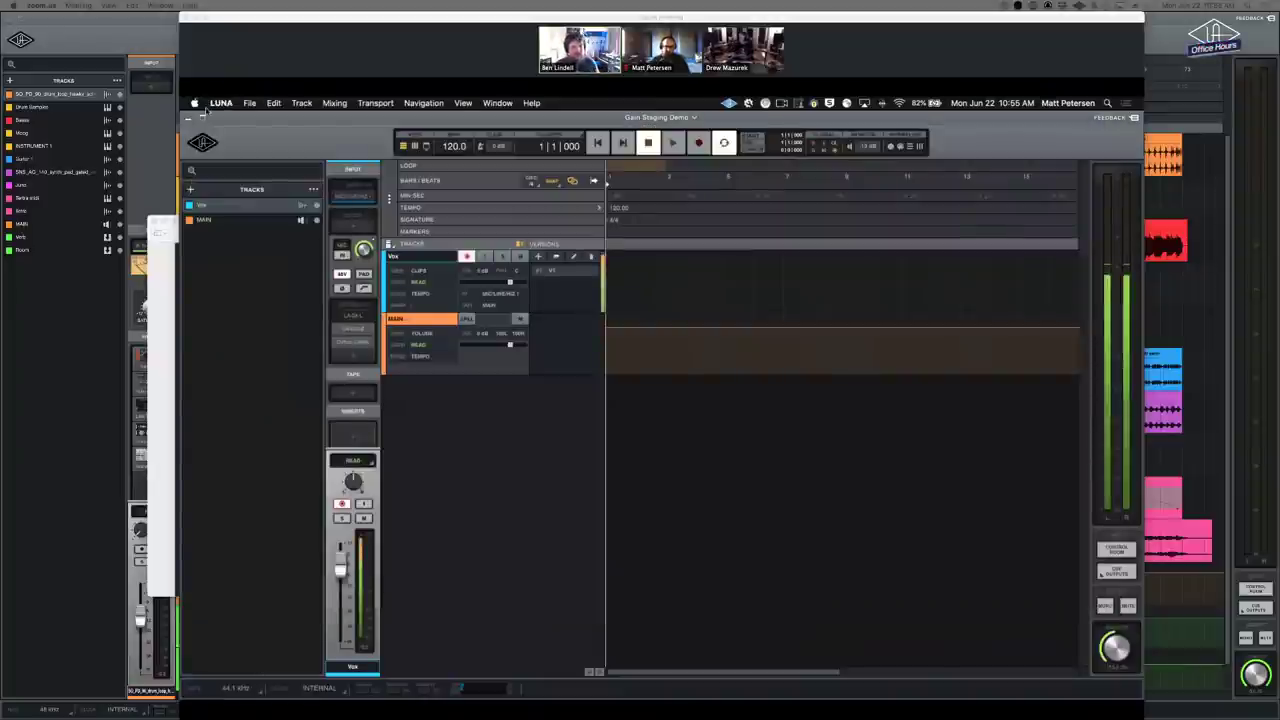
{"action": "left_click", "coordinate": [210, 143]}
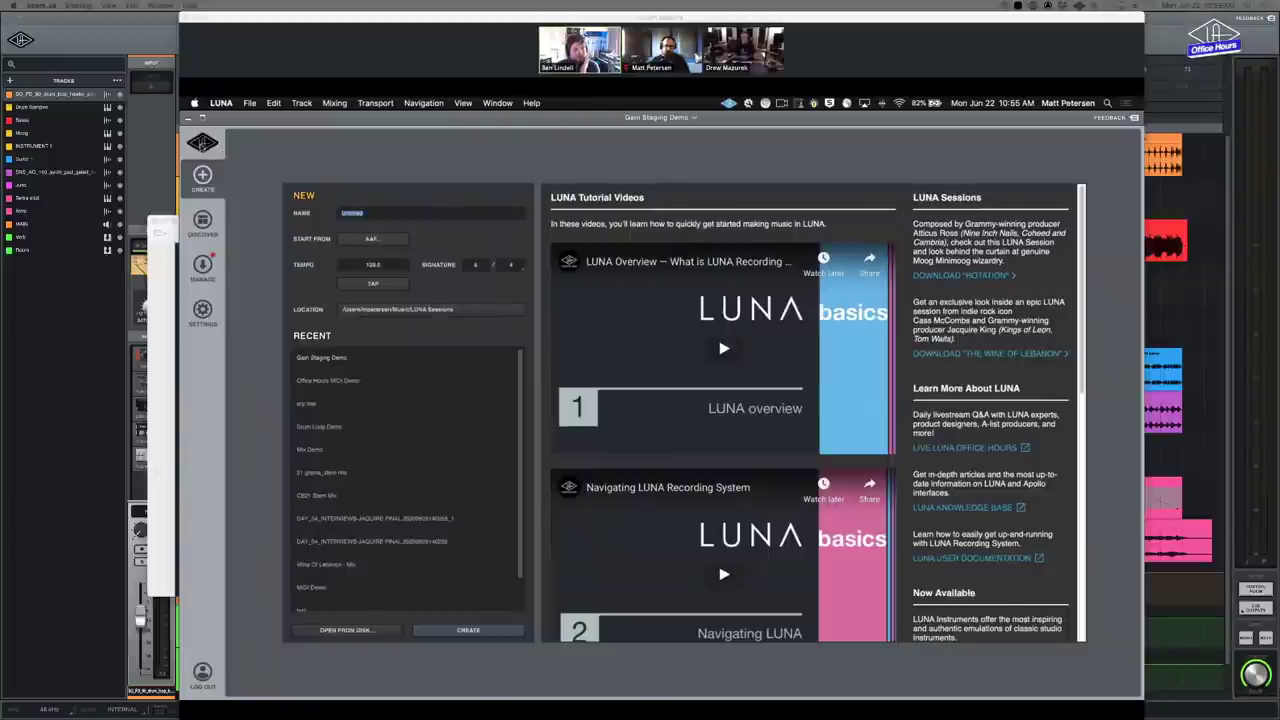
{"action": "left_click", "coordinate": [202, 143]}
{"action": "left_click", "coordinate": [203, 144]}
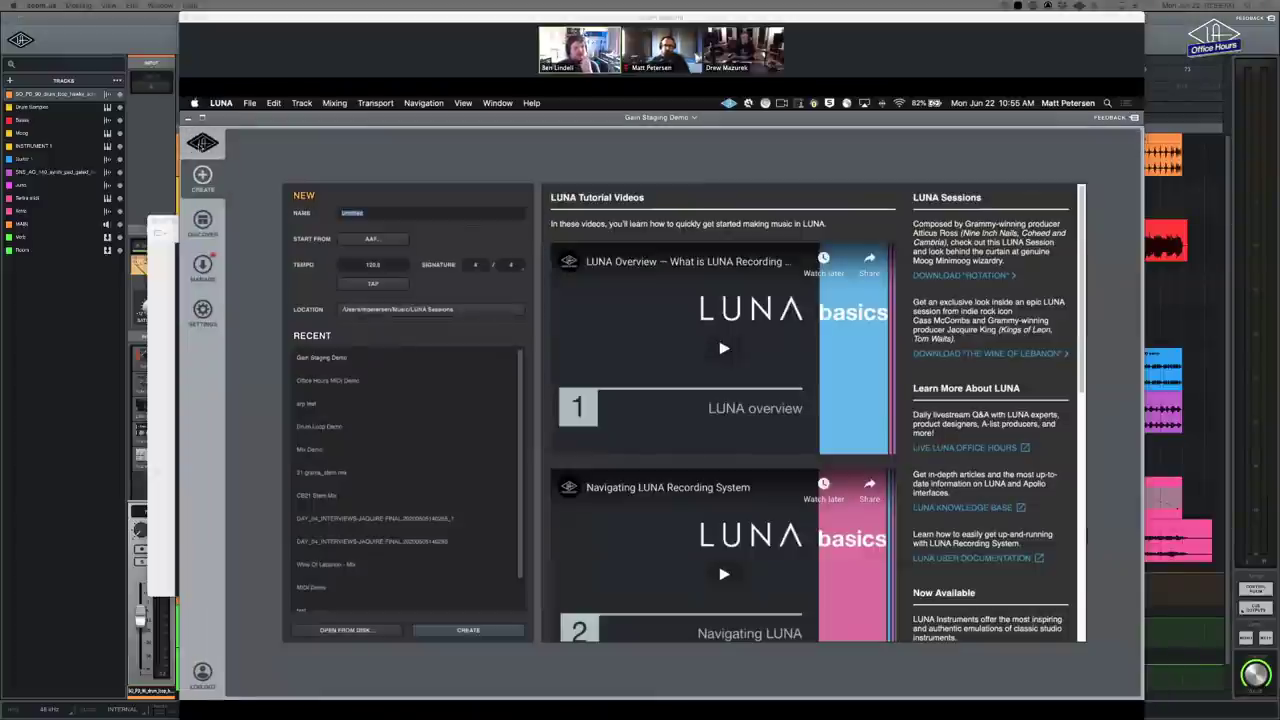
{"action": "left_click", "coordinate": [203, 310]}
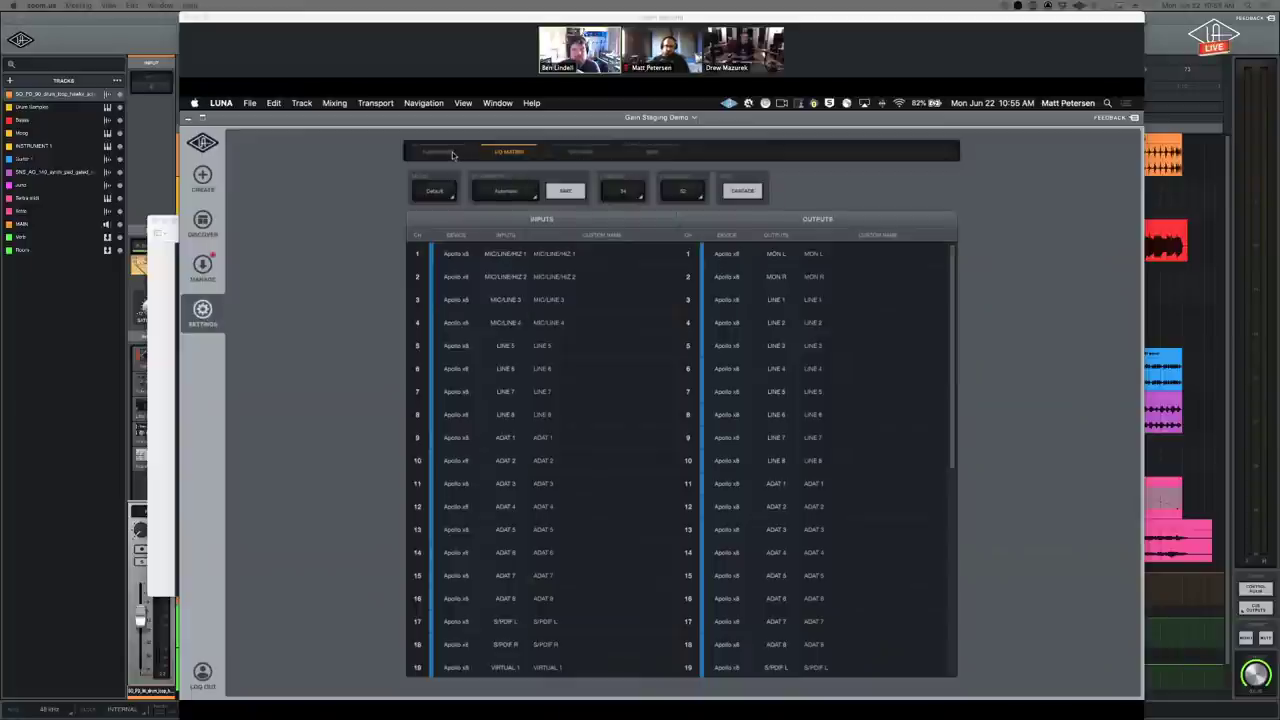
{"action": "left_click", "coordinate": [452, 154]}
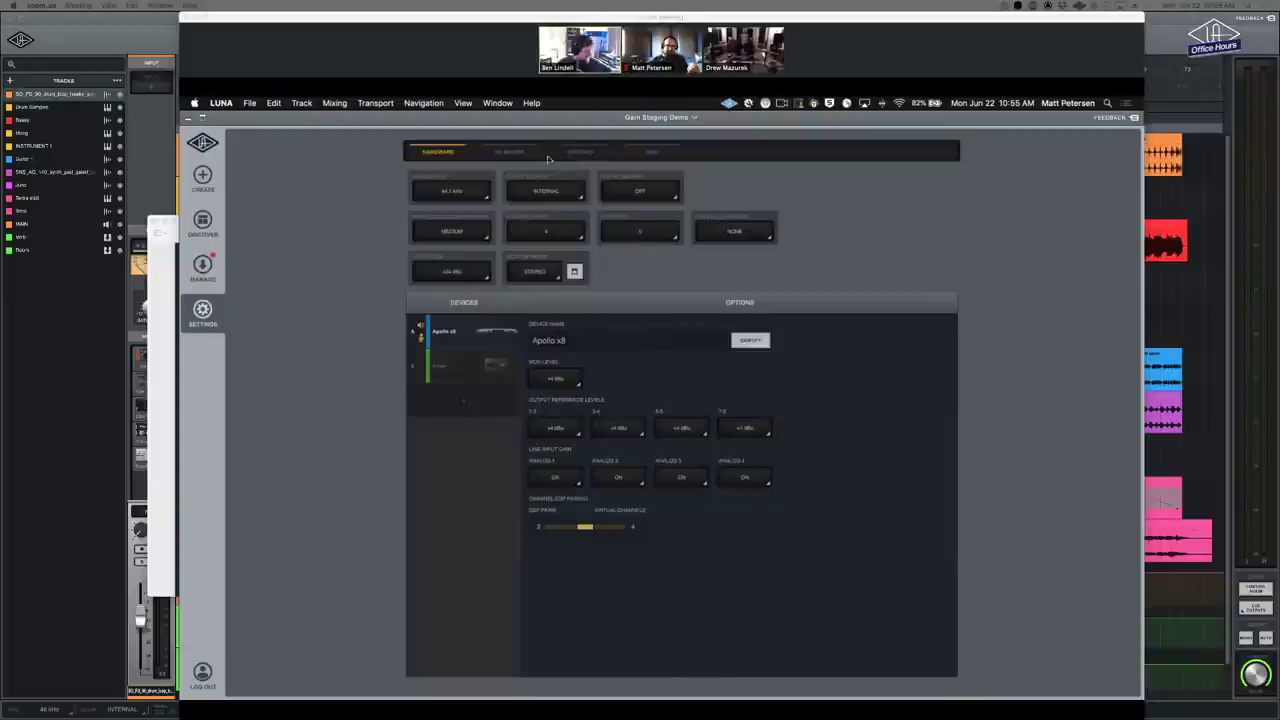
{"action": "left_click", "coordinate": [595, 157]}
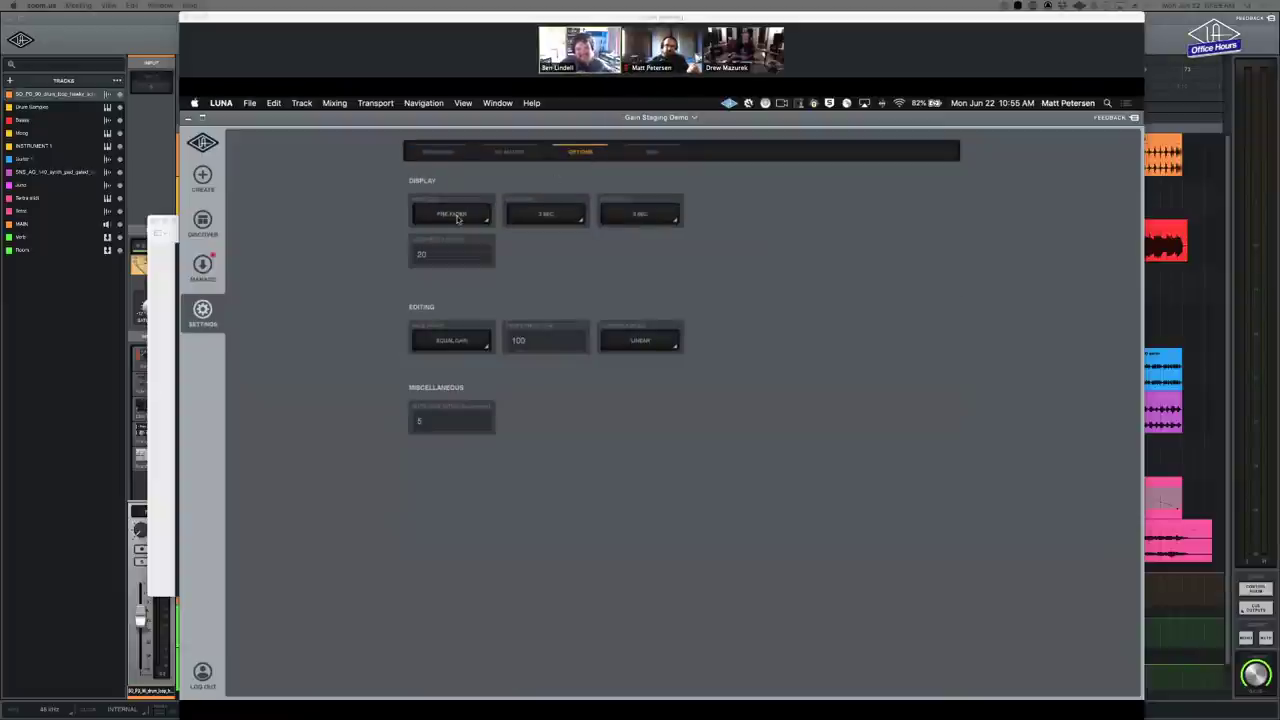
{"action": "left_click", "coordinate": [467, 216]}
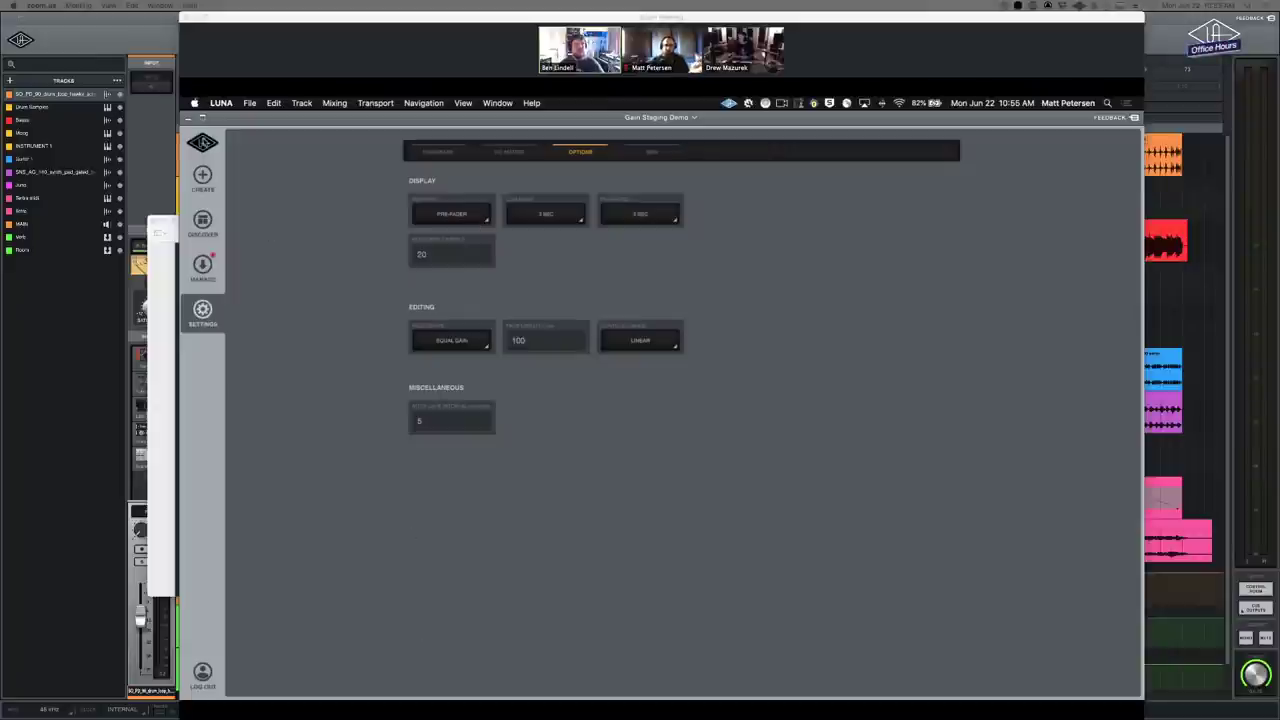
{"action": "key", "text": "Escape"}
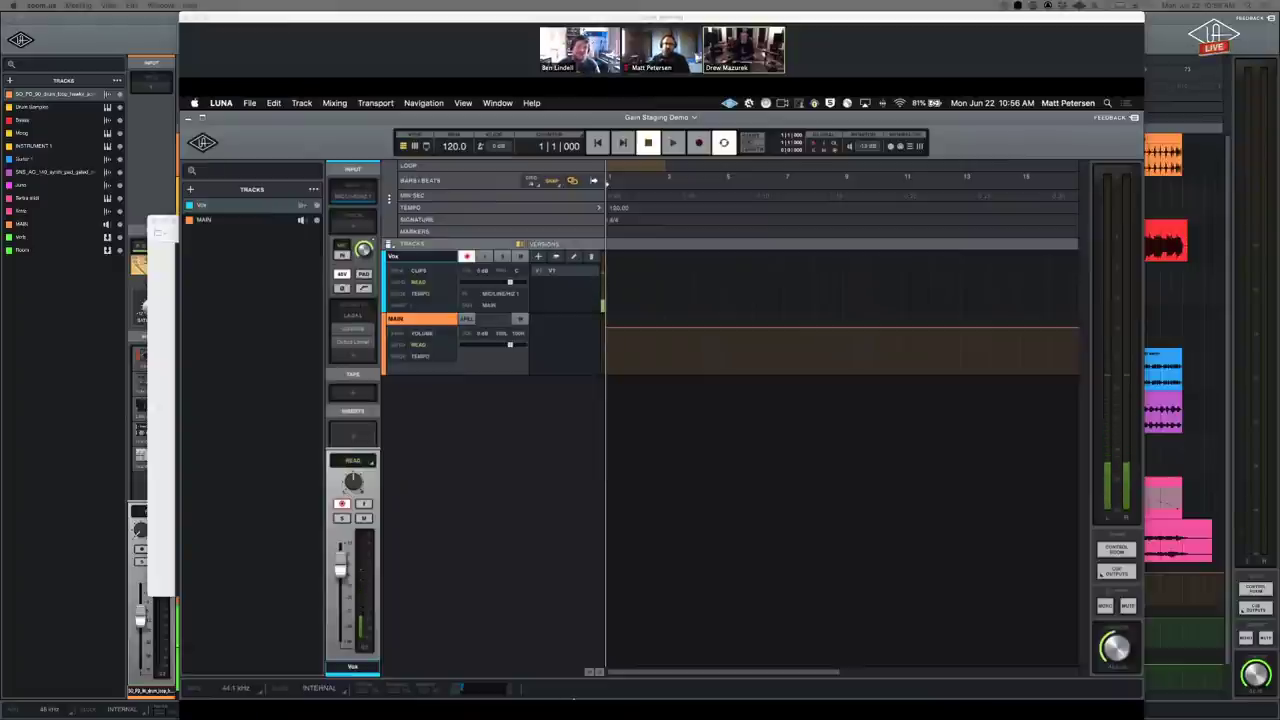
{"action": "mouse_move", "coordinate": [570, 680]}
{"action": "left_click", "coordinate": [662, 678]}
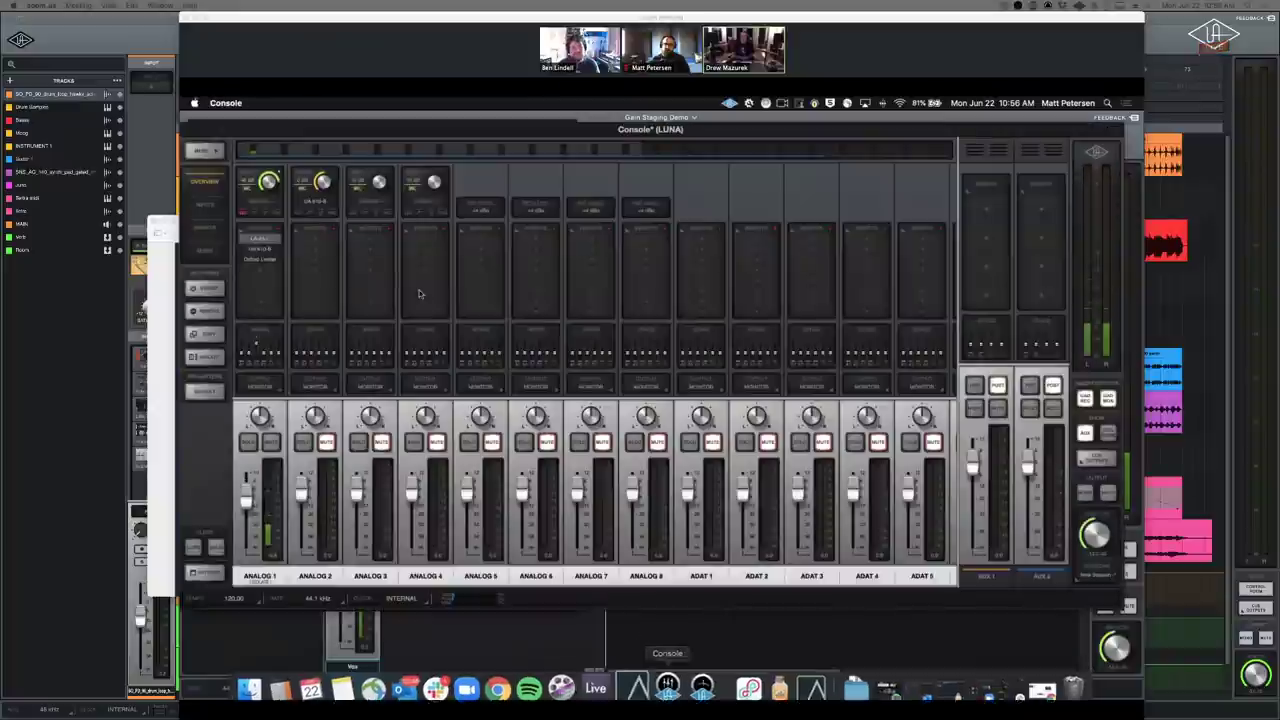